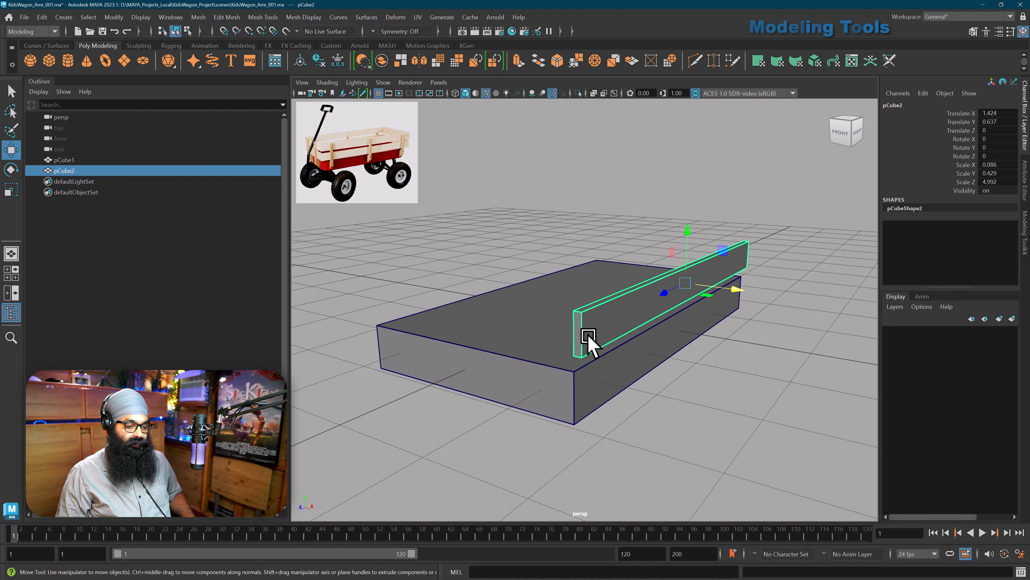
Try a Rotate Y of 90 on the side plank pCube2 and undo the rotation.
left_click_drag(707, 361, 605, 396, "alt")
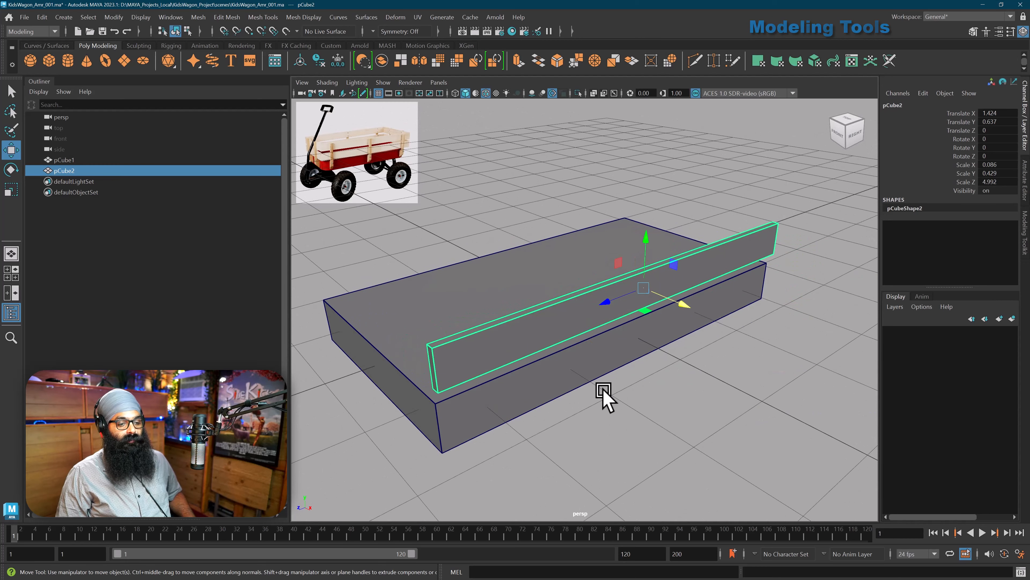
left_click(11, 169)
left_click(992, 147)
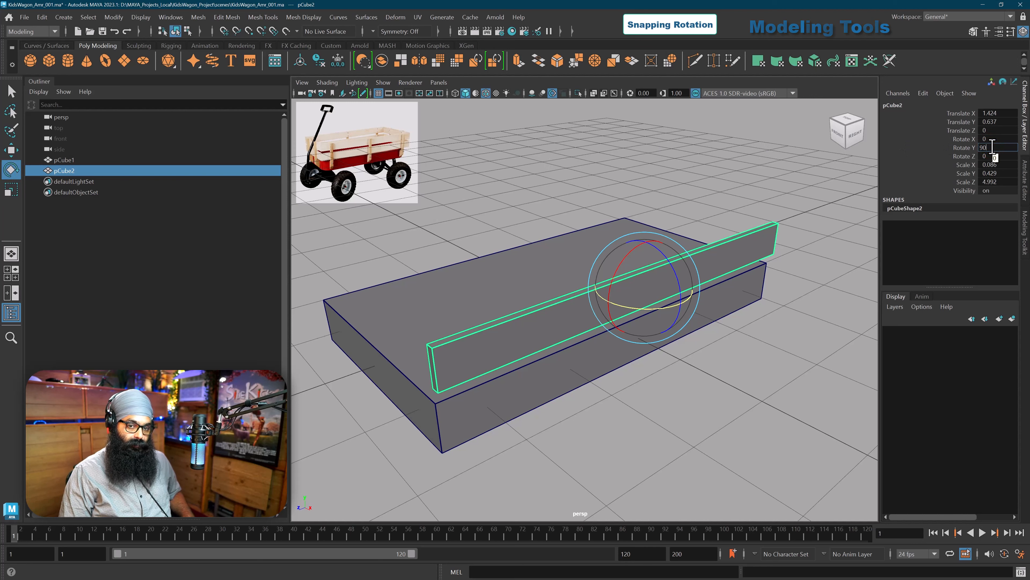
type("90")
key("Return")
left_click_drag(681, 361, 663, 375, "alt")
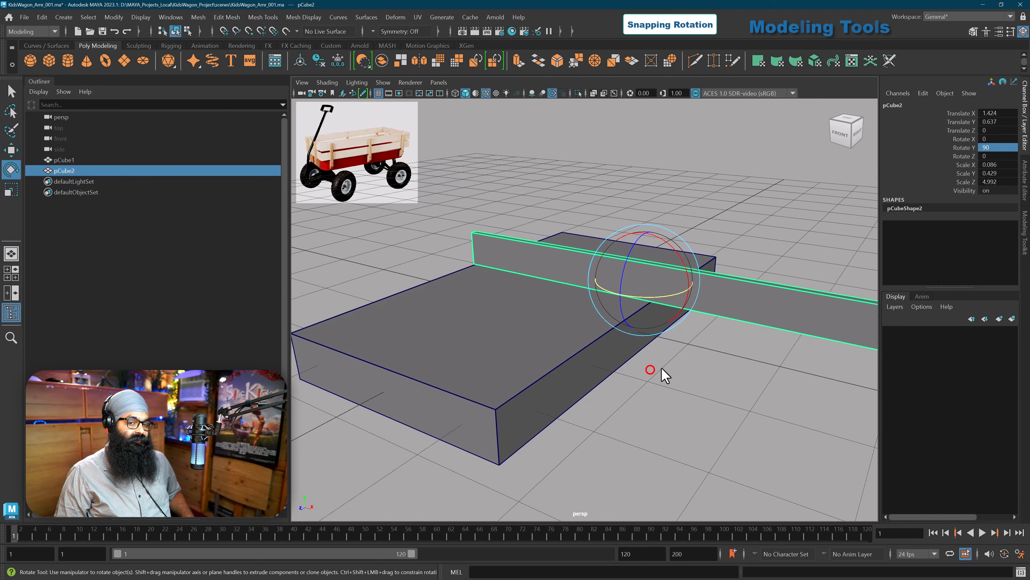
left_click_drag(714, 281, 693, 287, "alt")
key("ctrl+z")
left_click_drag(694, 402, 727, 372, "alt")
middle_click_drag(726, 373, 756, 367, "alt")
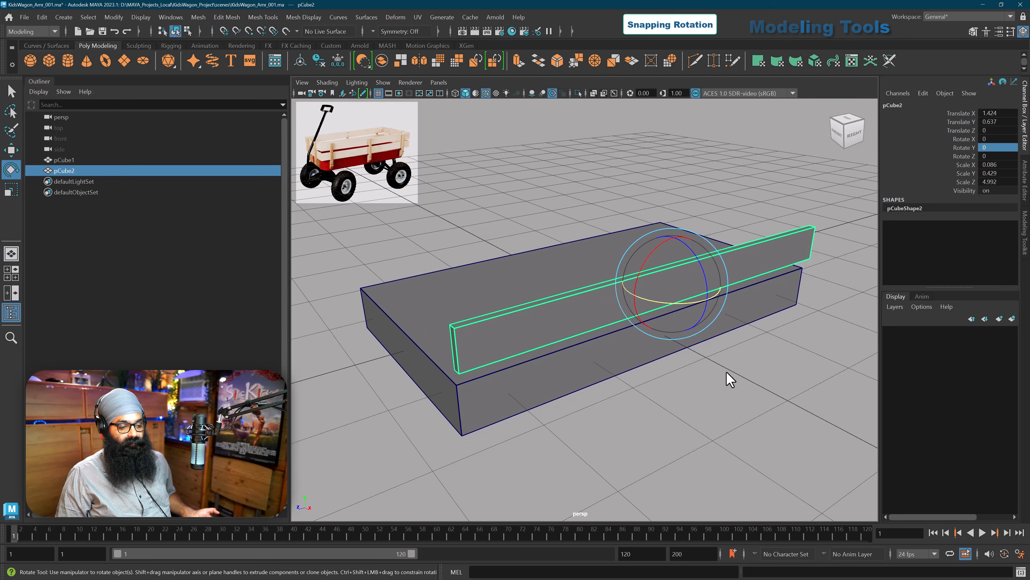
Duplicate the side plank and set the copy's Rotate Y to 90.
left_click(42, 17)
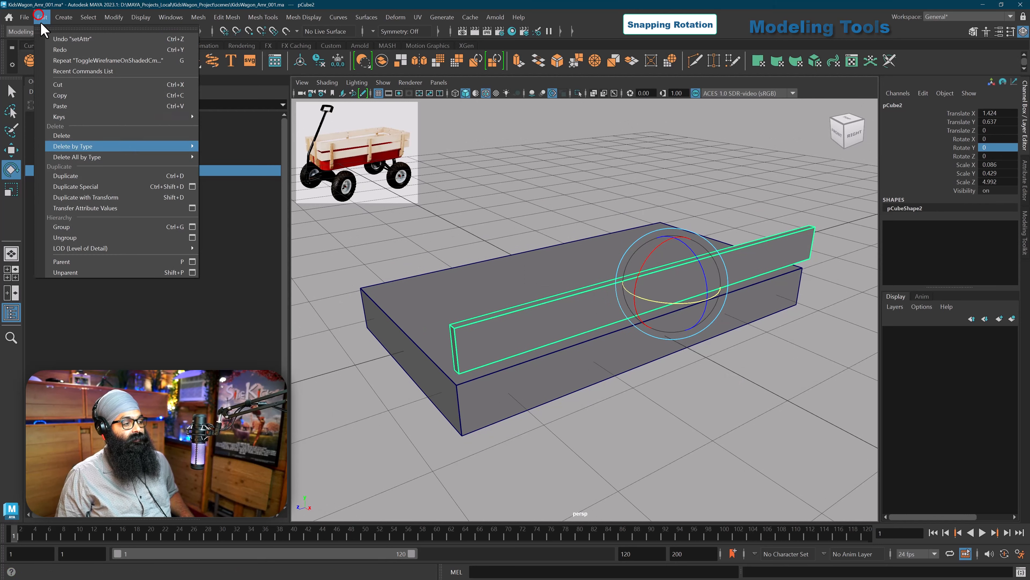
left_click(85, 178)
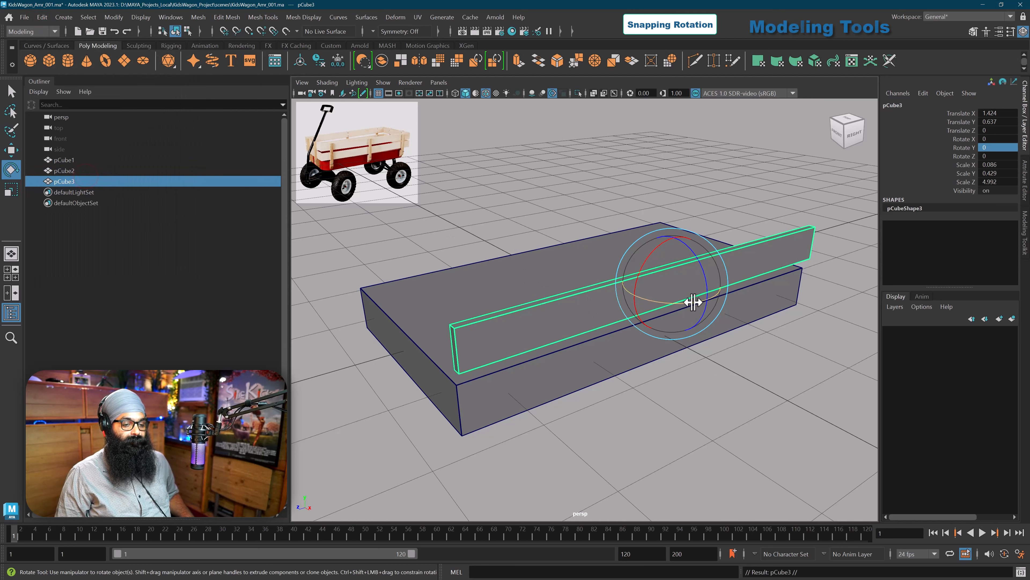
left_click_drag(692, 301, 656, 295)
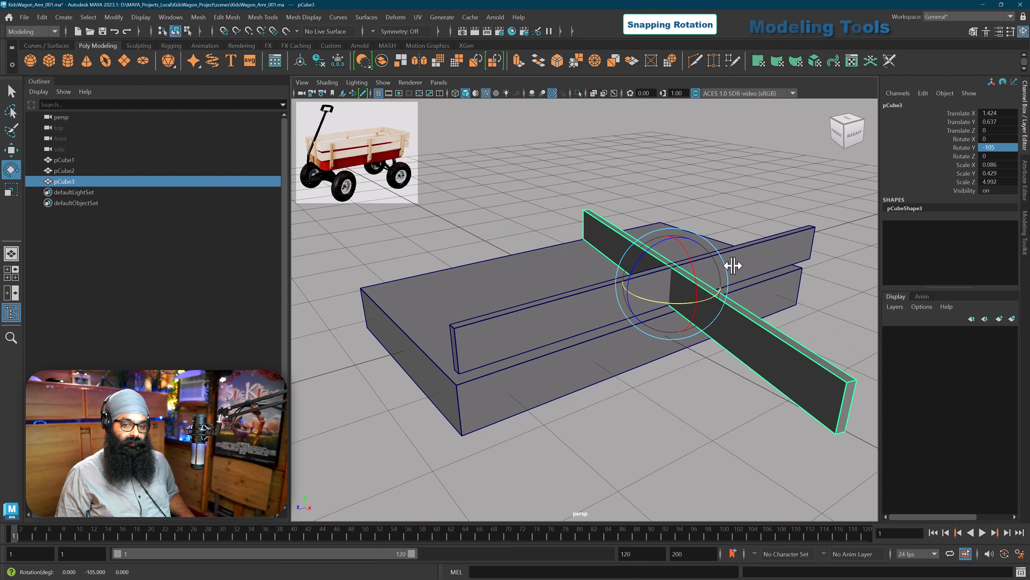
double_click(996, 148)
type("90")
key("Return")
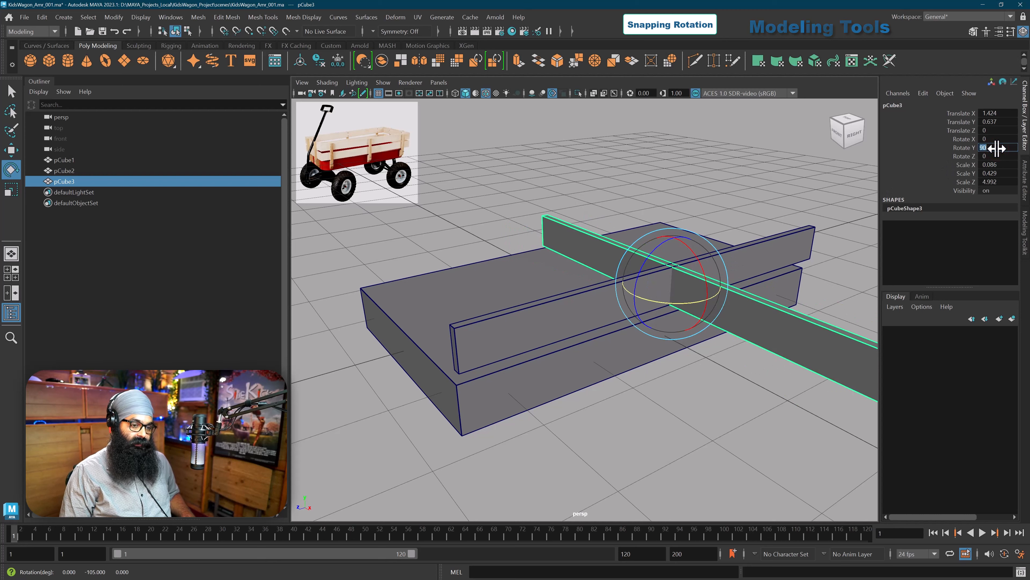
Set the duplicated plank's Rotate Y to 0.
left_click_drag(757, 293, 755, 302, "alt")
middle_click_drag(789, 301, 753, 299, "alt")
right_click_drag(753, 299, 673, 314, "alt")
middle_click_drag(673, 314, 680, 336, "alt")
left_click_drag(680, 336, 674, 340, "alt")
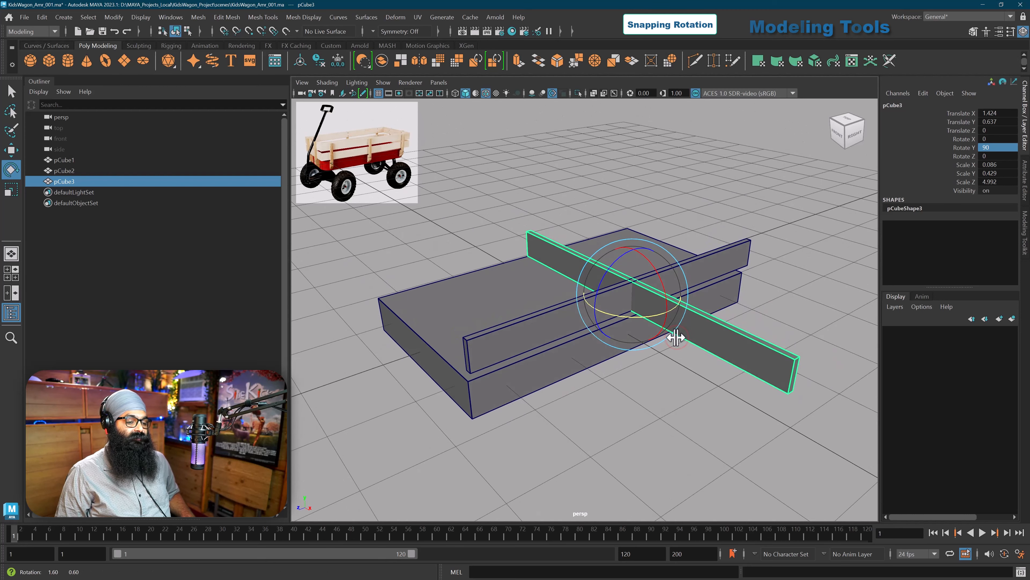
double_click(997, 147)
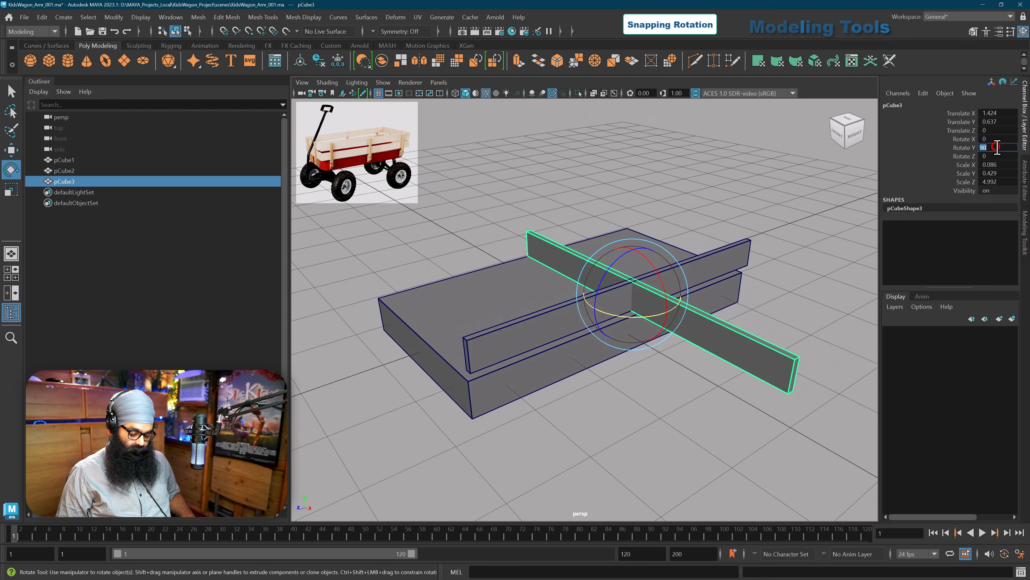
type("0")
key("Return")
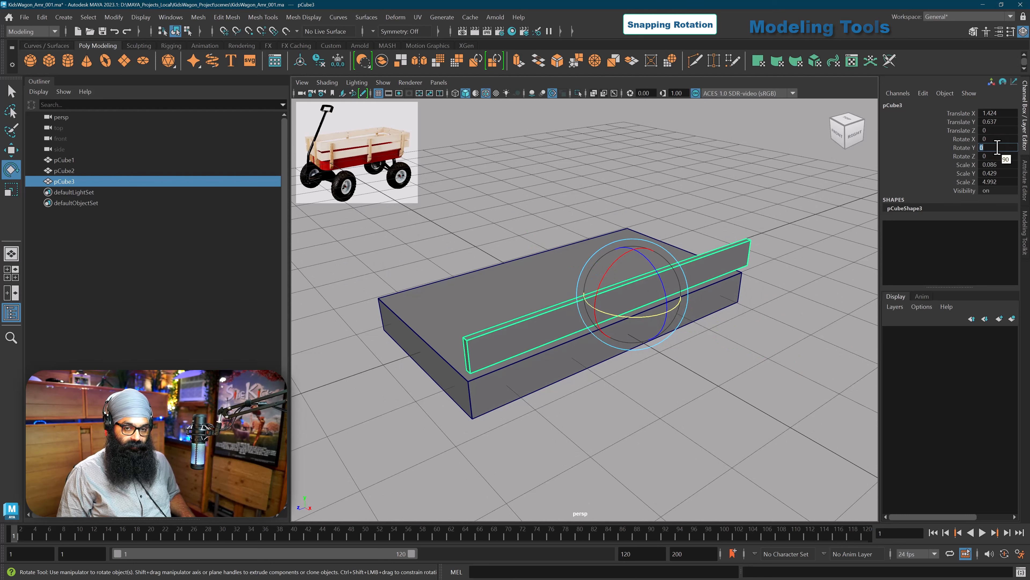
Move the duplicated plank along the Z axis to about 1.414, past the front of the wagon base.
key("w")
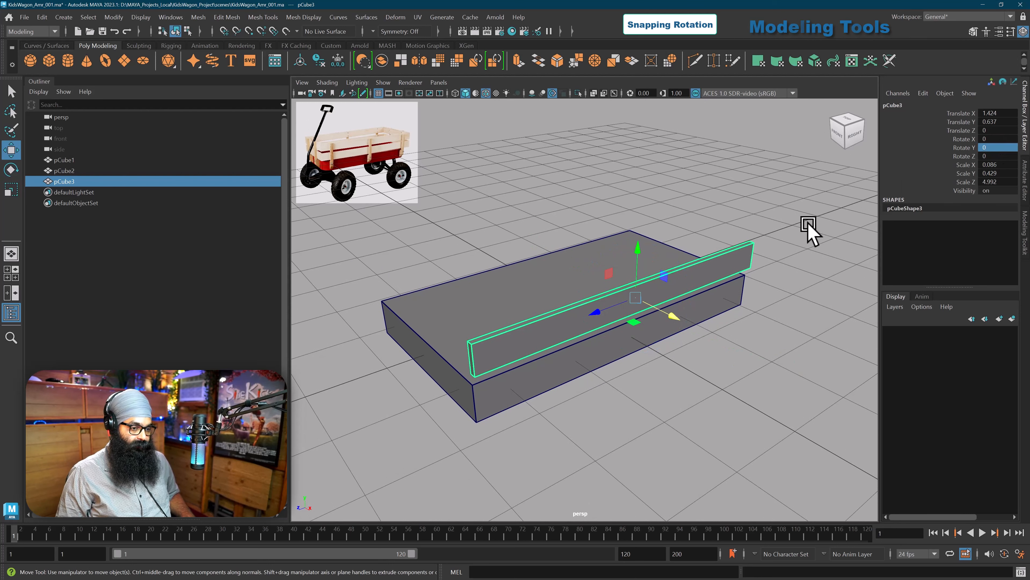
left_click_drag(603, 318, 503, 338)
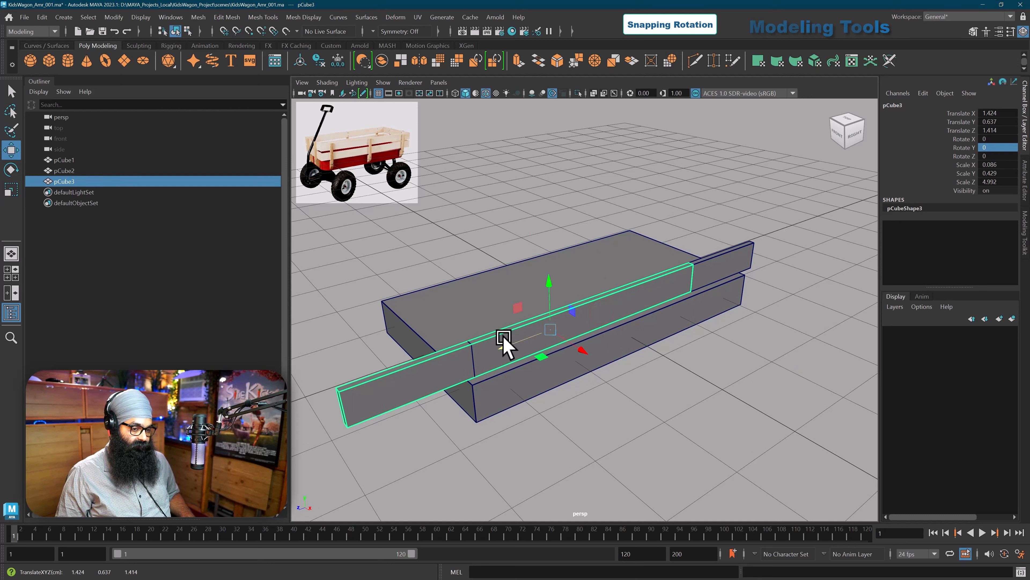
key("f")
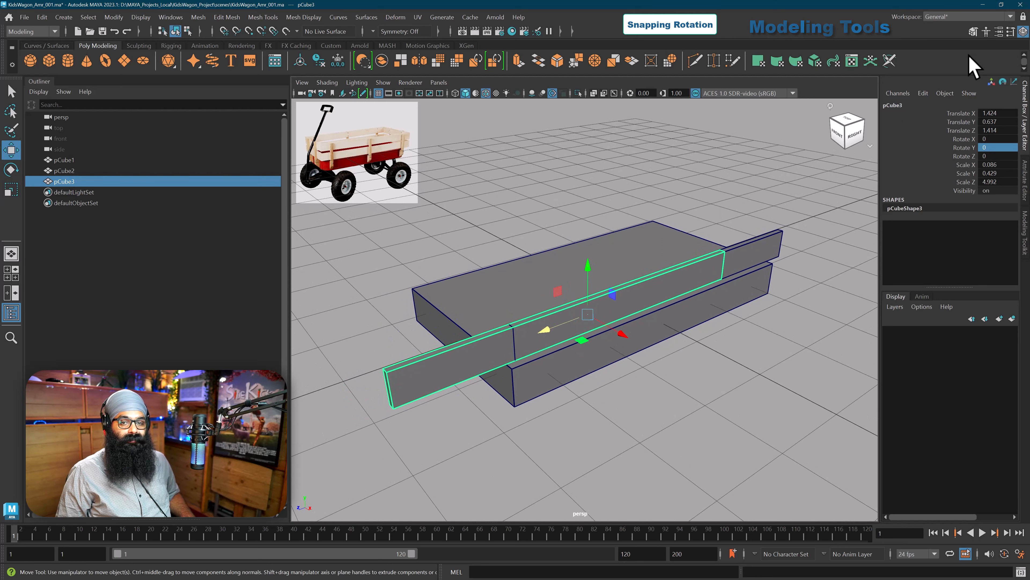
Show the Rotate tool's settings and choose Relative step snap with a 15-degree increment.
left_click(1012, 31)
left_click(11, 169)
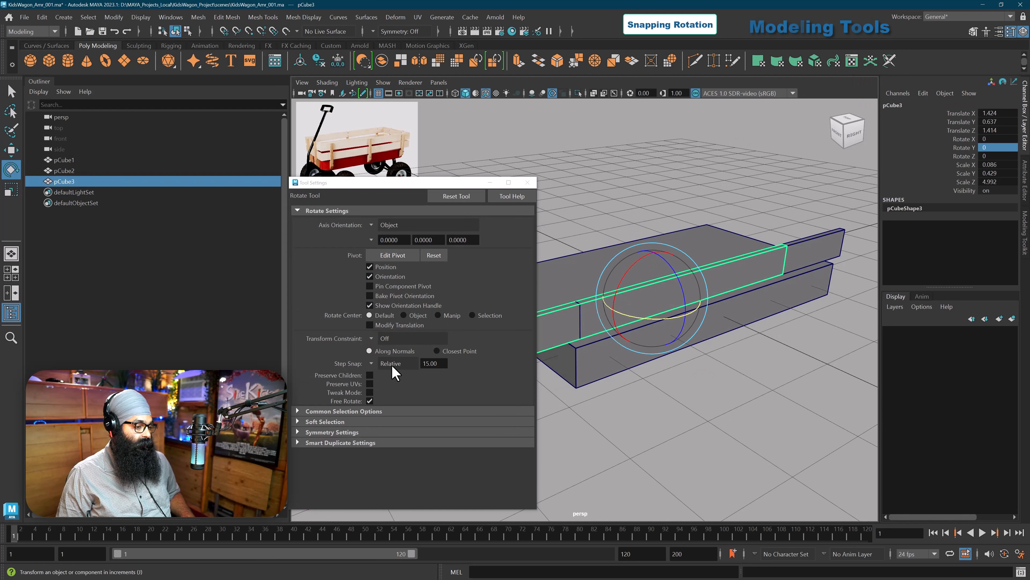
left_click(372, 362)
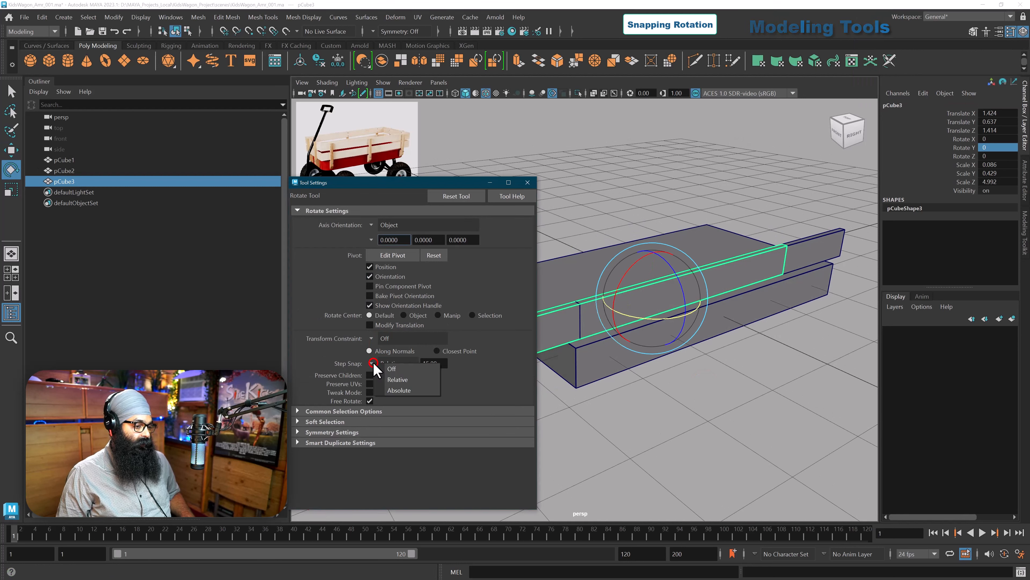
left_click(396, 379)
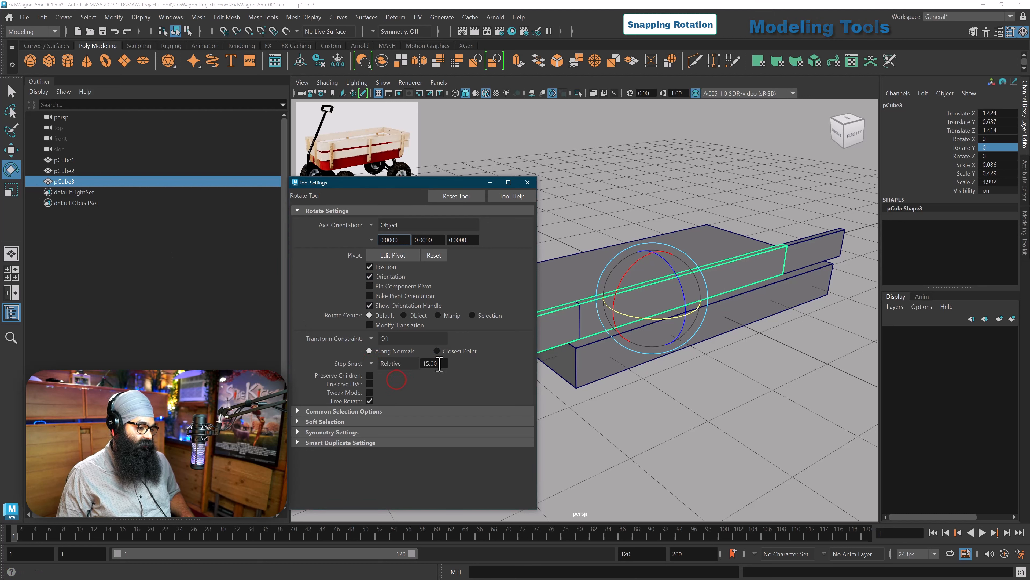
left_click_drag(438, 363, 398, 364)
key("Return")
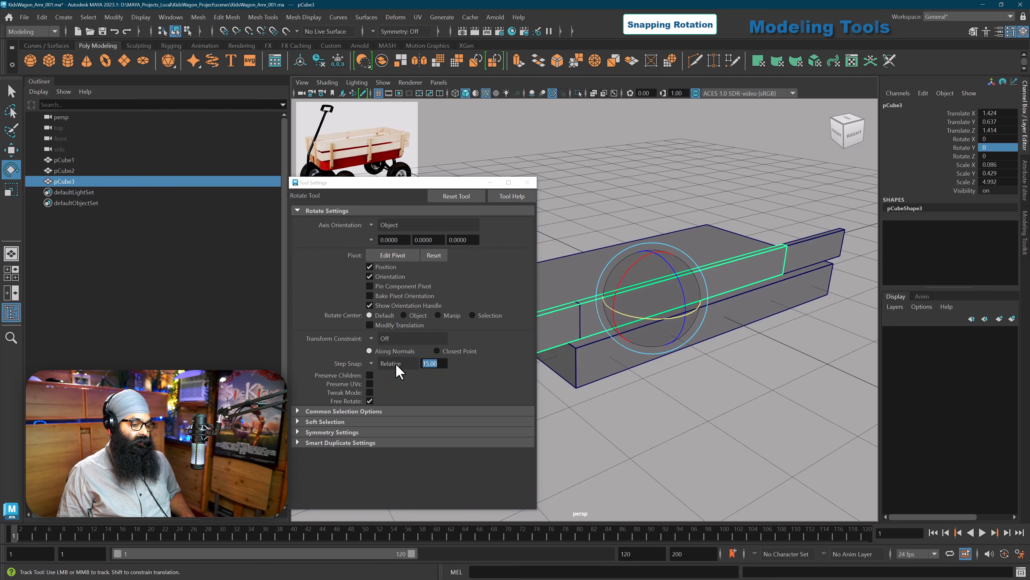
Rotate the duplicated plank about Y in snapped steps to -90 degrees so it lies crosswise.
middle_click_drag(539, 344, 561, 343, "alt")
left_click_drag(699, 320, 667, 319)
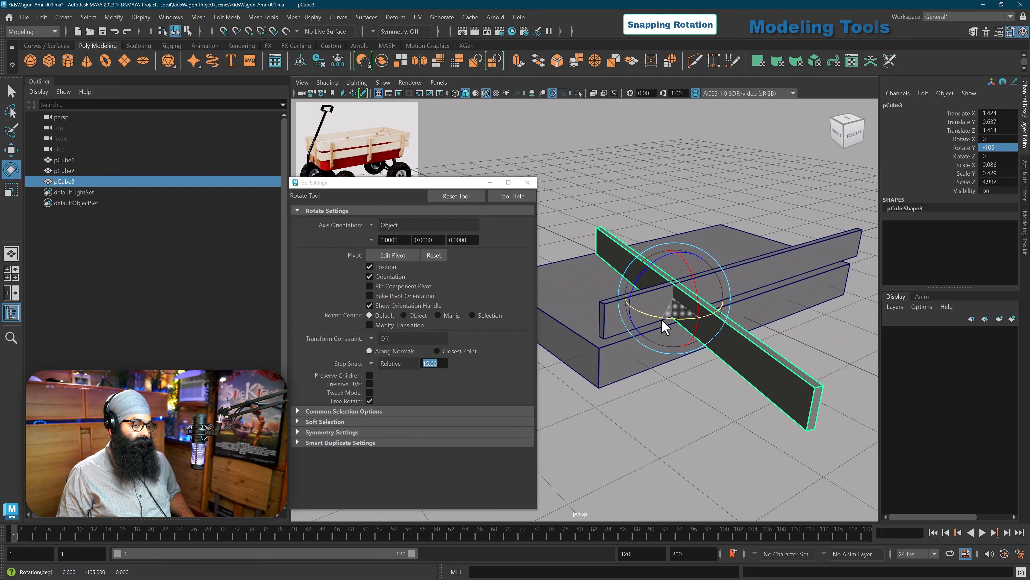
left_click_drag(694, 361, 701, 338, "alt")
Edit the crosswise plank's pivot with the Move tool, placing it at the plank's outer end.
key("w")
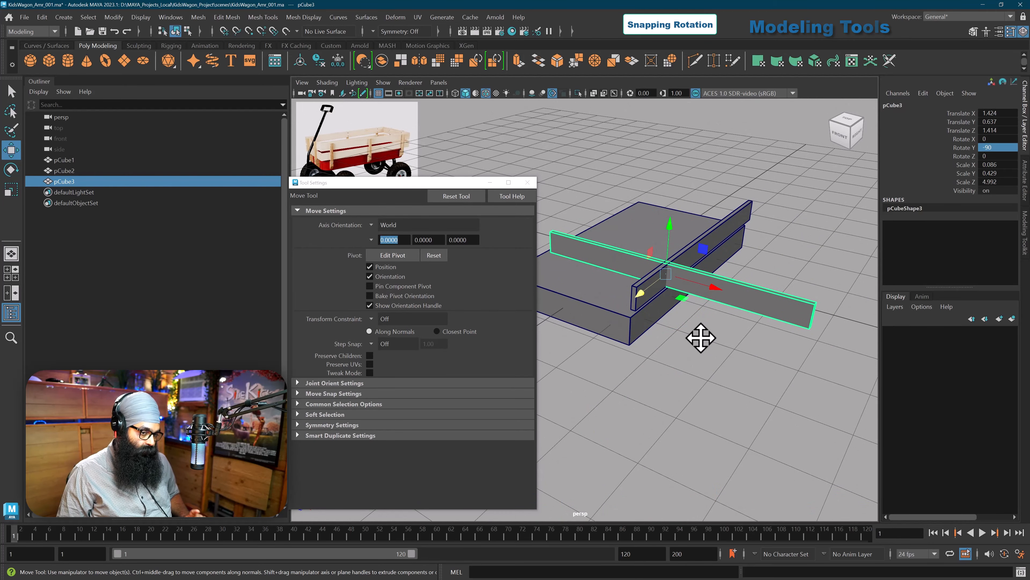
scroll(700, 338, "up", 3)
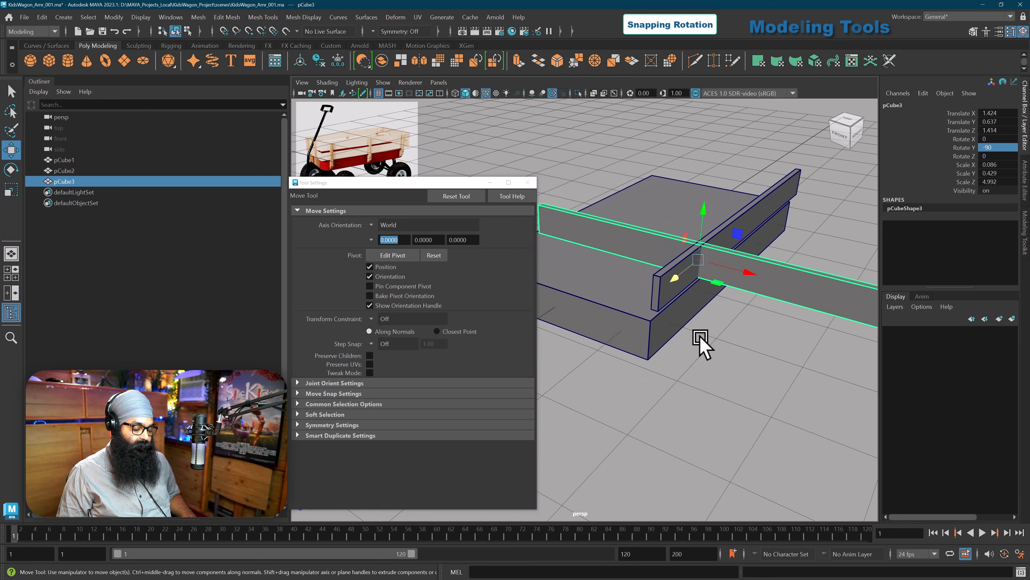
scroll(696, 292, "down", 2)
left_click_drag(695, 291, 690, 357, "alt")
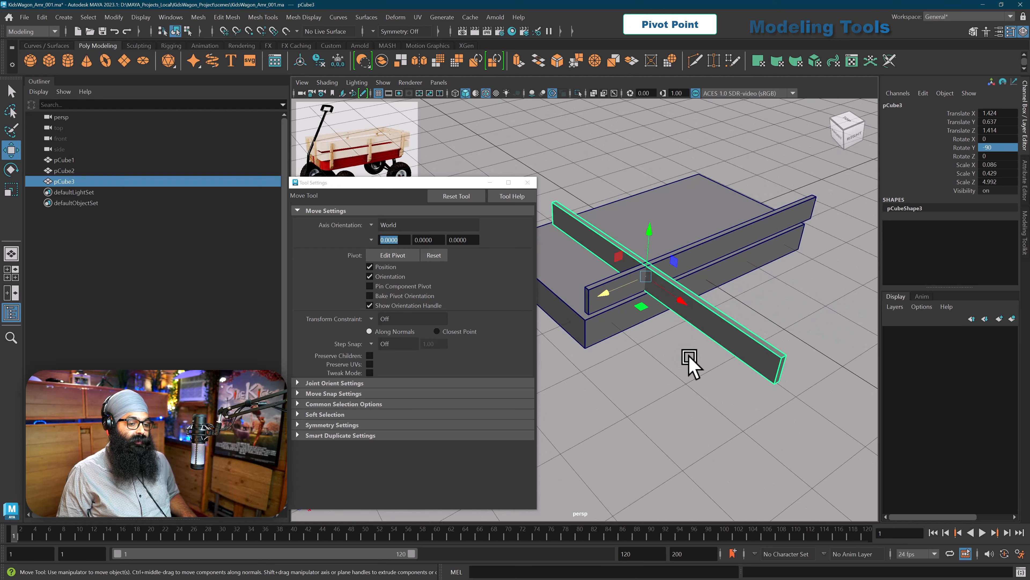
scroll(689, 357, "up", 4)
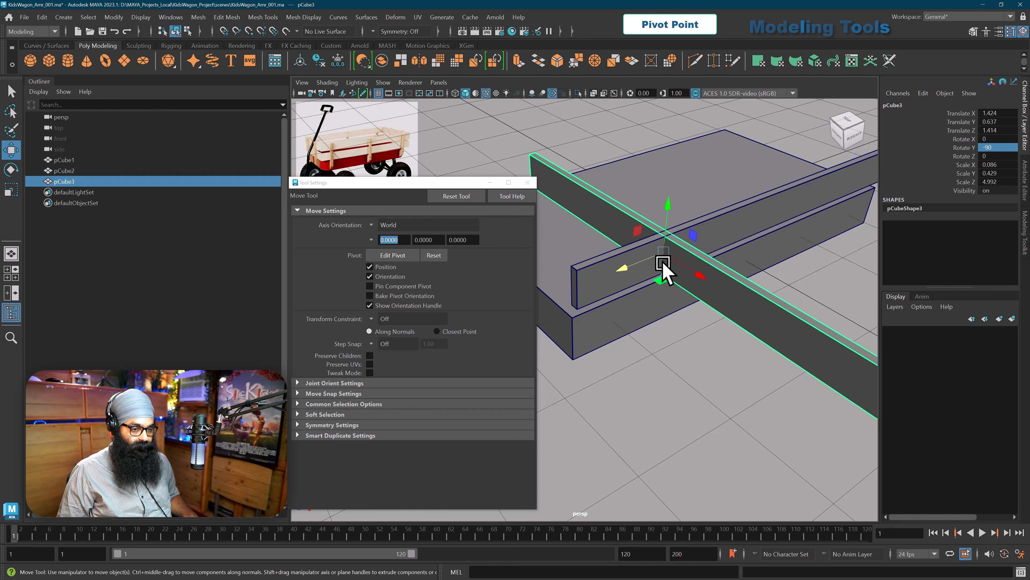
scroll(664, 263, "down", 5)
left_click_drag(663, 263, 655, 272, "alt")
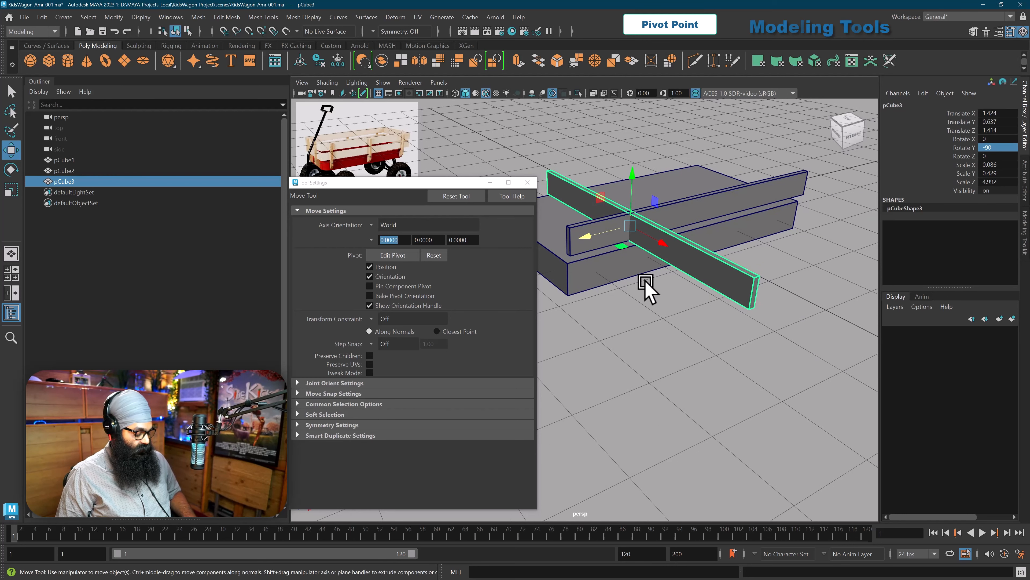
key("d")
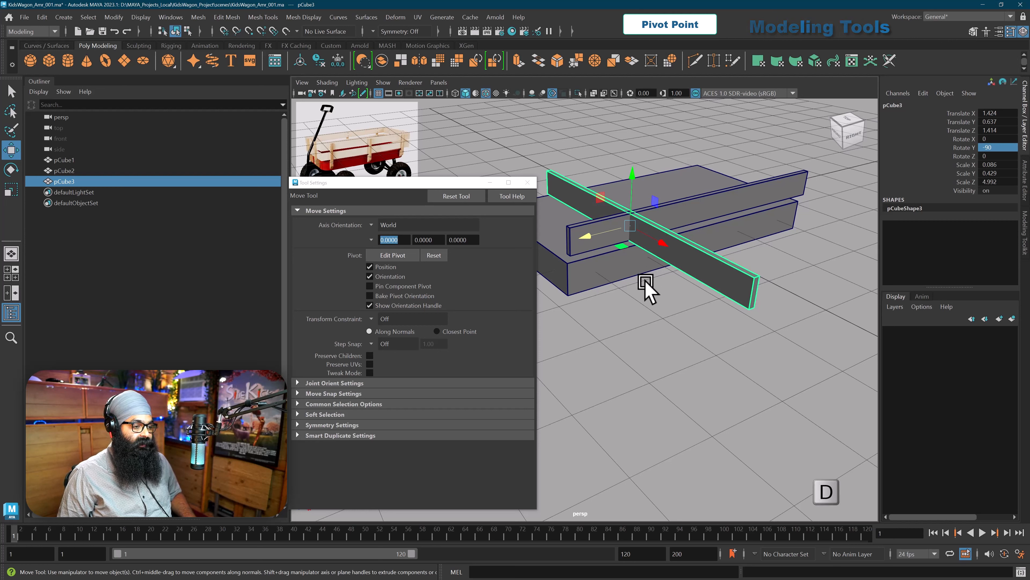
key("d")
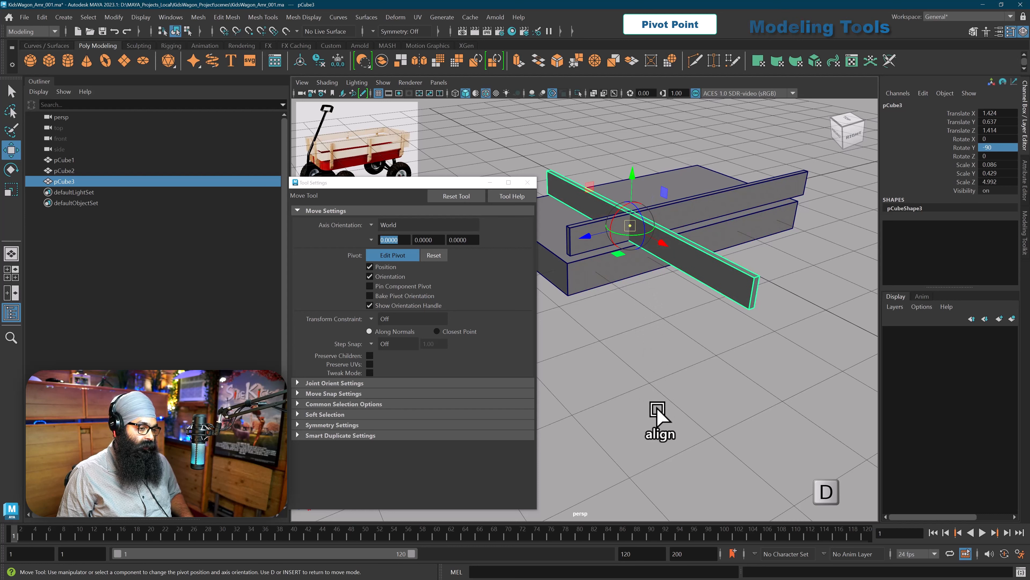
left_click(662, 243)
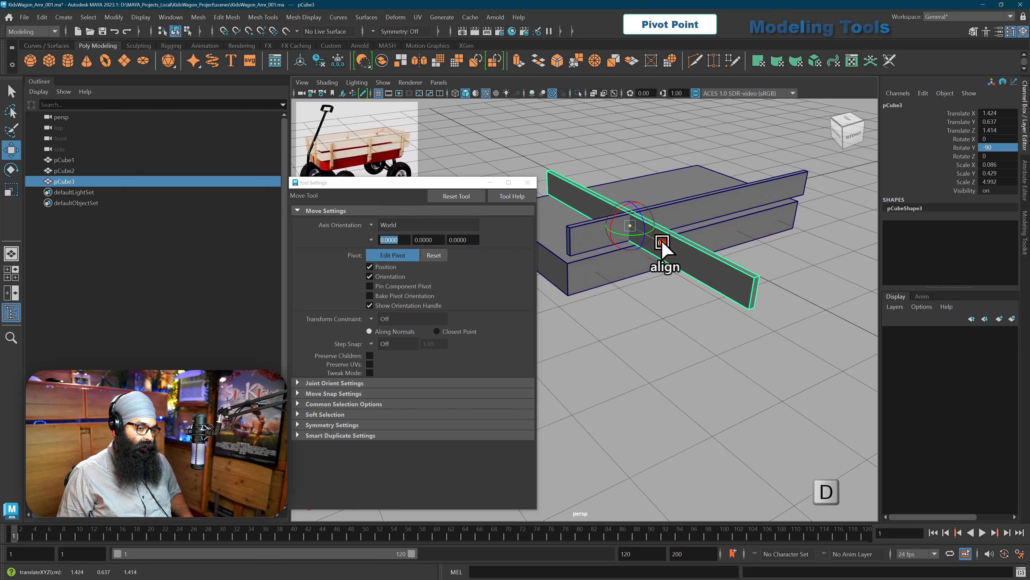
left_click_drag(662, 243, 749, 344)
Try rotating the crosswise plank about its relocated pivot.
key("e")
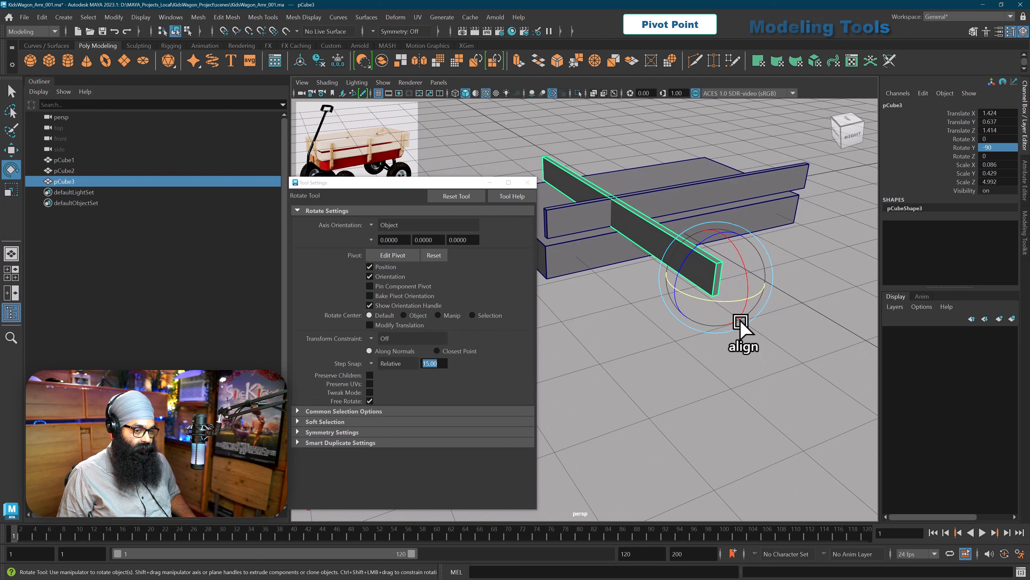
left_click_drag(727, 304, 721, 301)
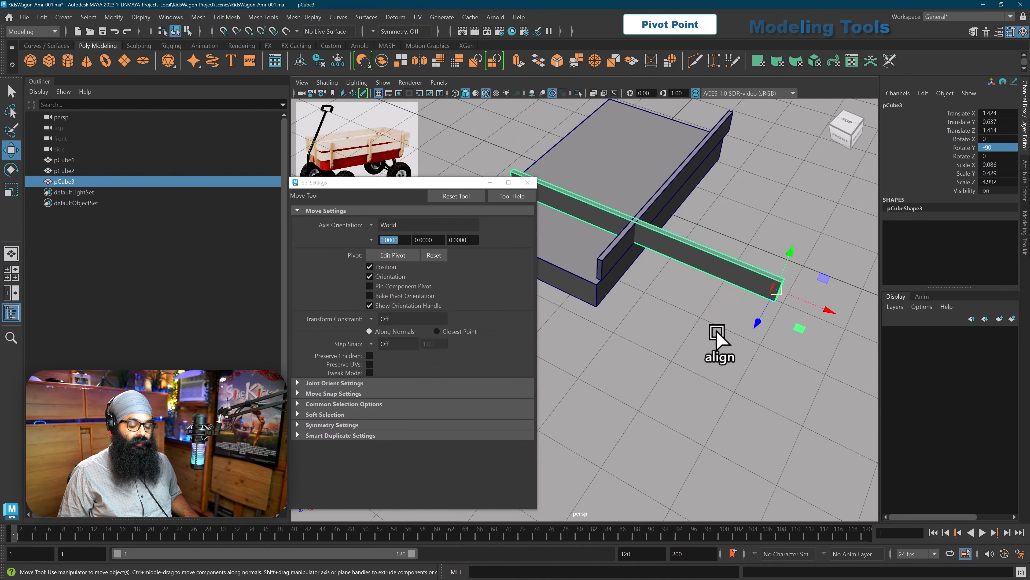
left_click_drag(717, 338, 736, 305, "alt")
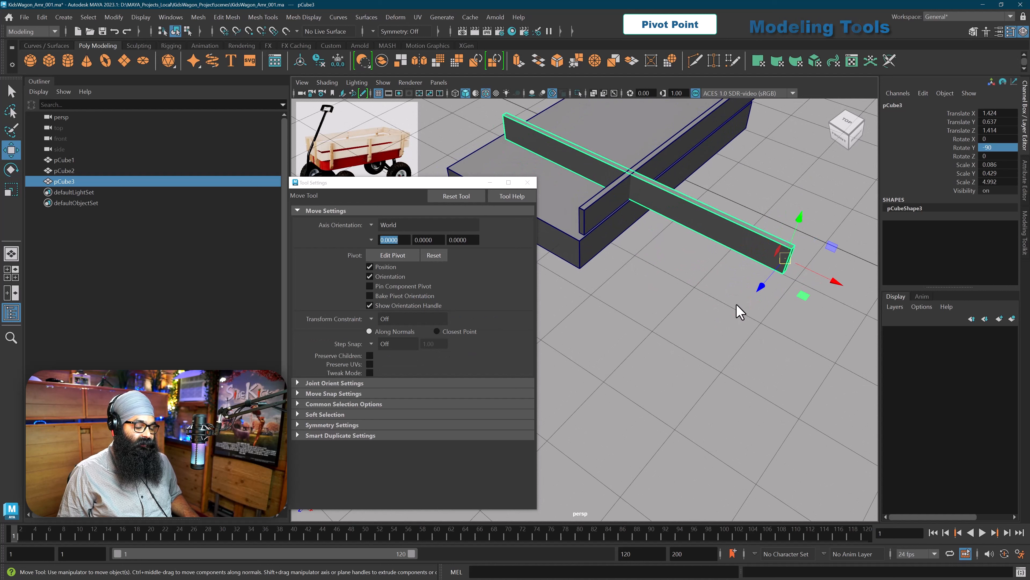
Select the original side plank to compare its pivot, and reselect the crosswise plank.
left_click(583, 215)
left_click_drag(665, 276, 661, 272, "alt")
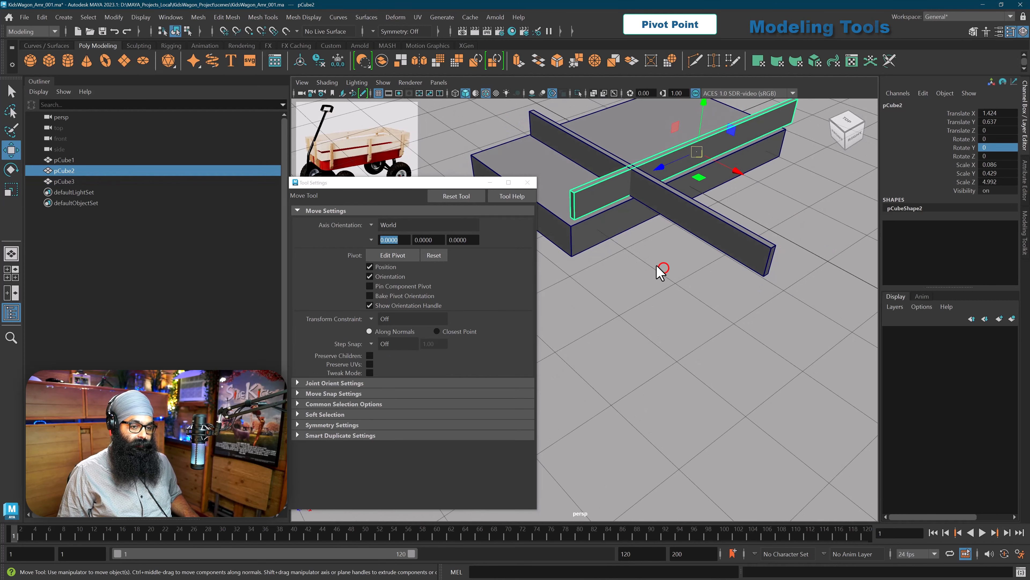
middle_click_drag(657, 266, 617, 265, "alt")
left_click(698, 249)
Examine the crosswise plank's outer end and its pivot up close from several angles.
middle_click_drag(691, 274, 663, 318, "alt")
scroll(701, 297, "up", 6)
scroll(704, 299, "up", 2)
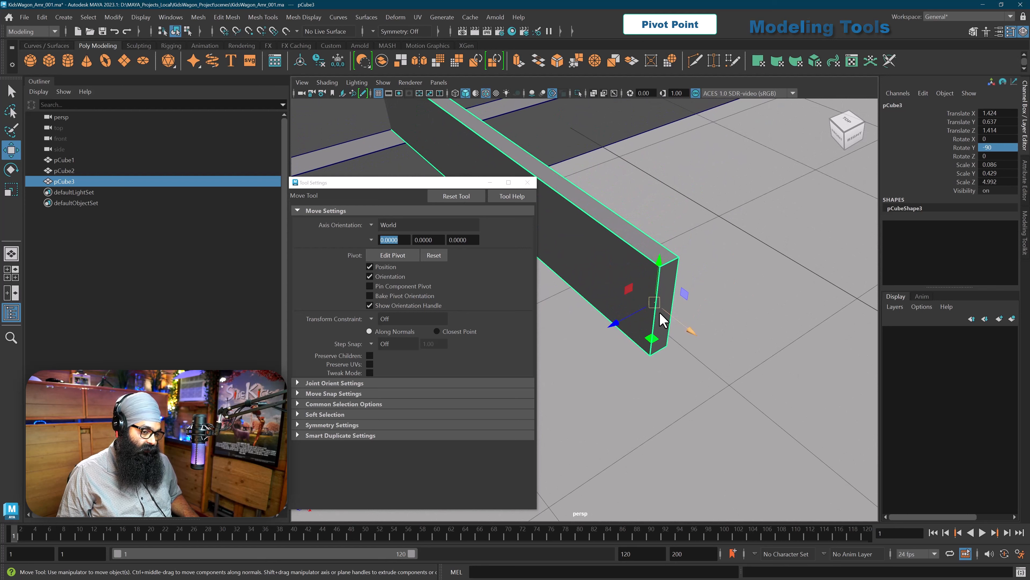
scroll(660, 313, "up", 1)
scroll(660, 312, "down", 1)
left_click_drag(677, 320, 693, 317, "alt")
middle_click_drag(697, 314, 685, 312, "alt")
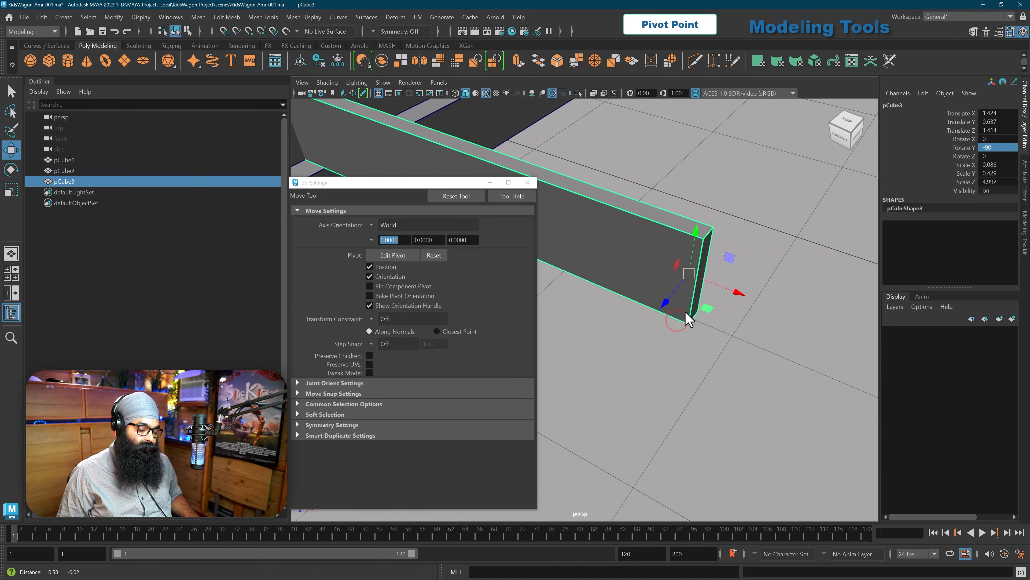
scroll(686, 313, "up", 1)
scroll(681, 305, "up", 2)
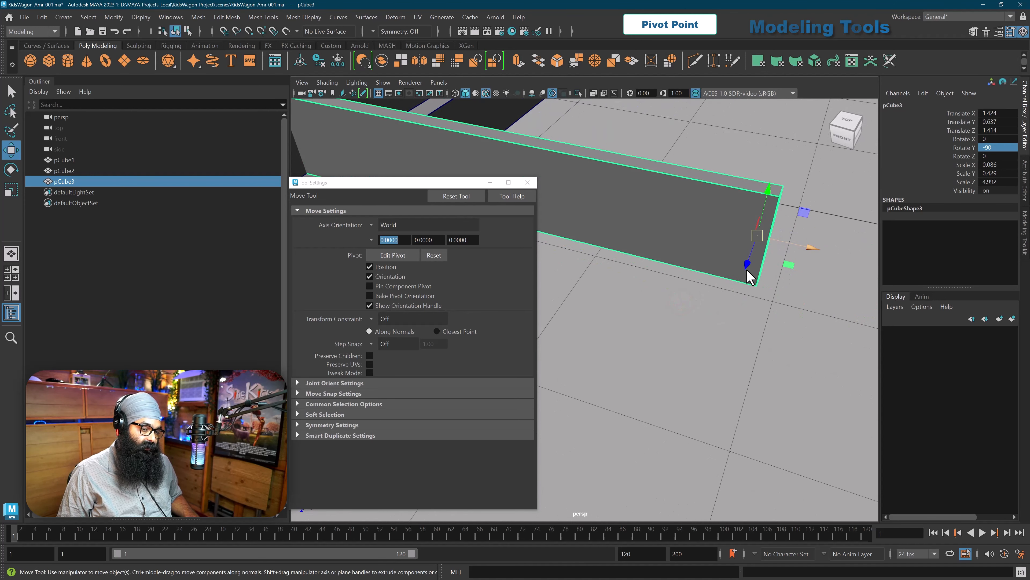
left_click_drag(747, 269, 727, 272, "alt")
middle_click_drag(728, 272, 696, 299, "alt")
scroll(729, 271, "up", 2)
scroll(728, 272, "down", 3)
scroll(710, 281, "up", 2)
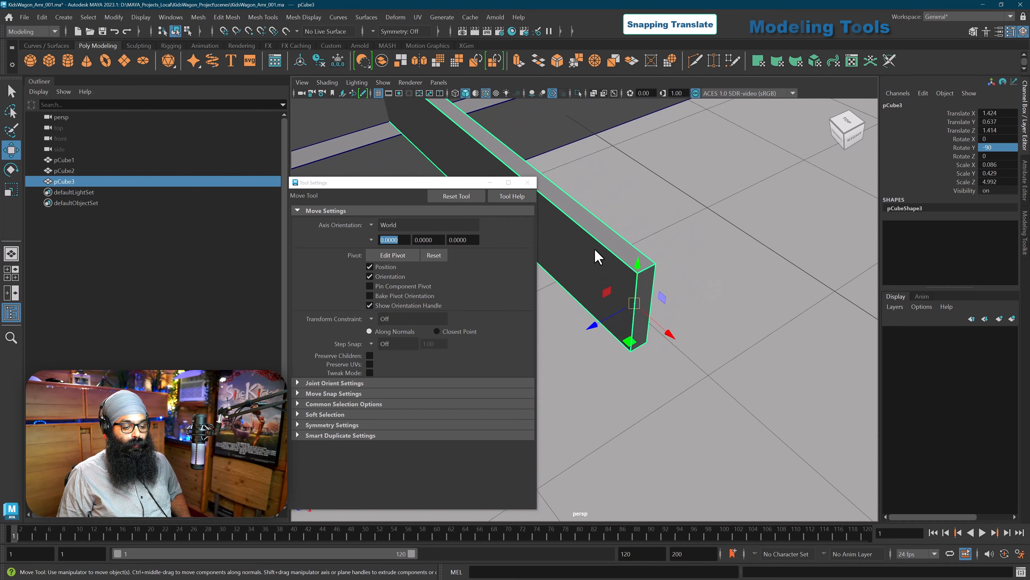
Snap the crosswise plank's pivot to an upper corner vertex of its outer end.
key("v")
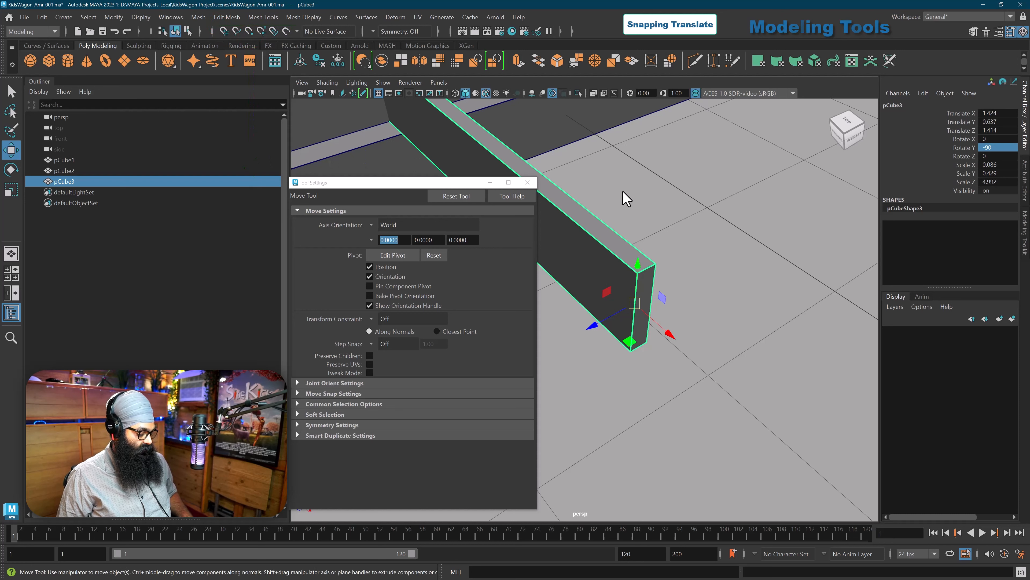
key("v")
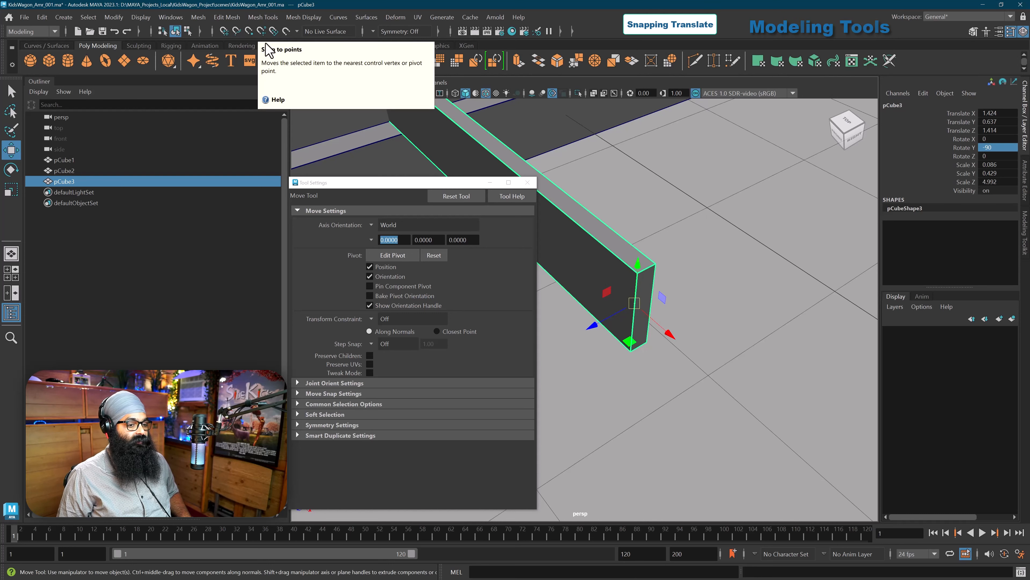
left_click(715, 290)
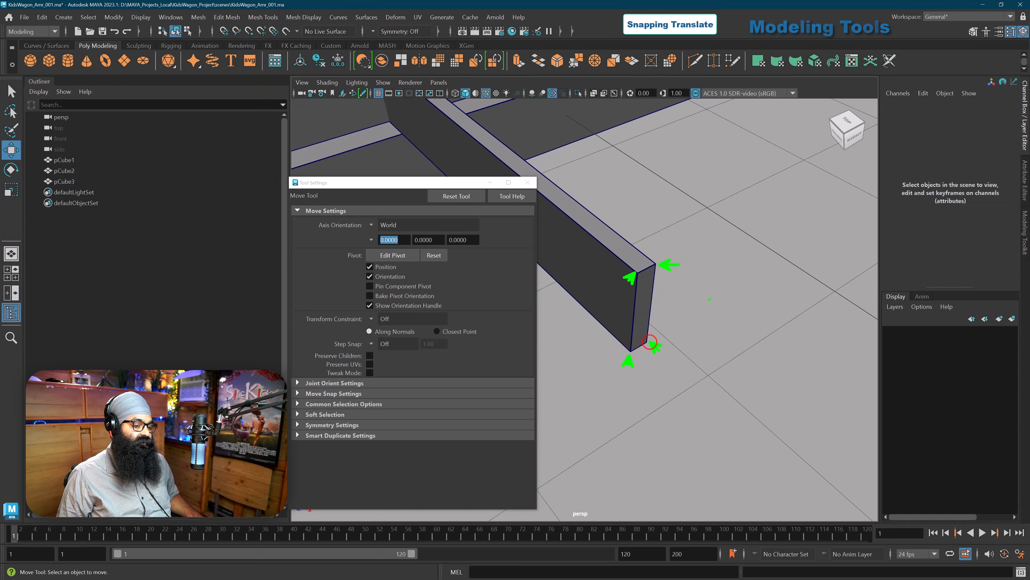
left_click(649, 294)
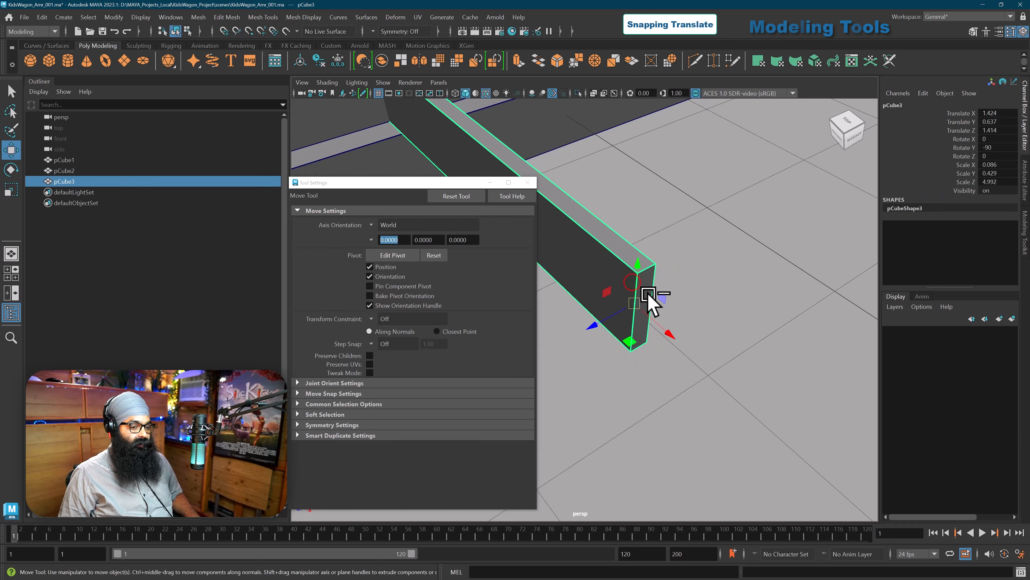
middle_click_drag(672, 298, 678, 299, "alt")
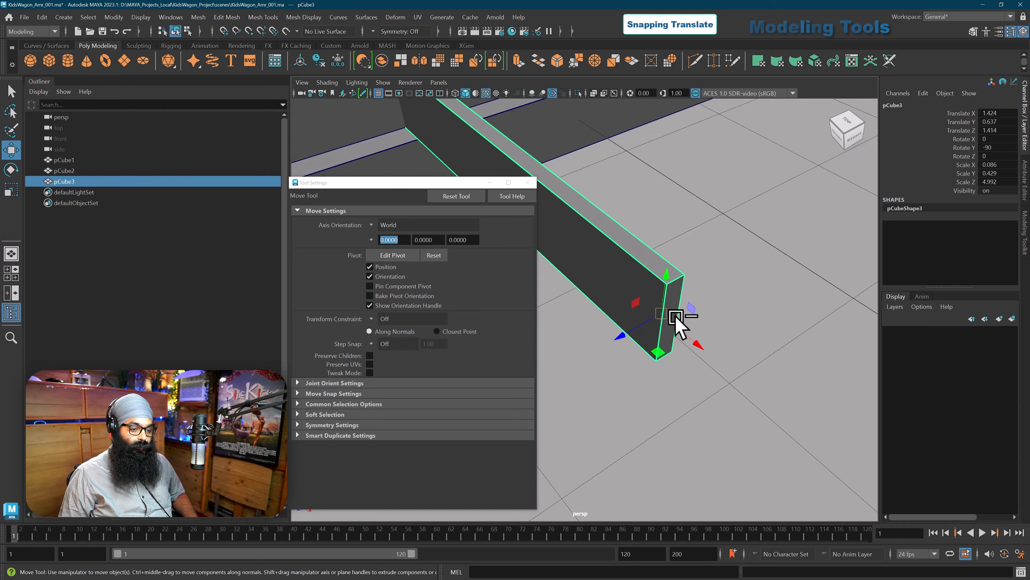
key("d")
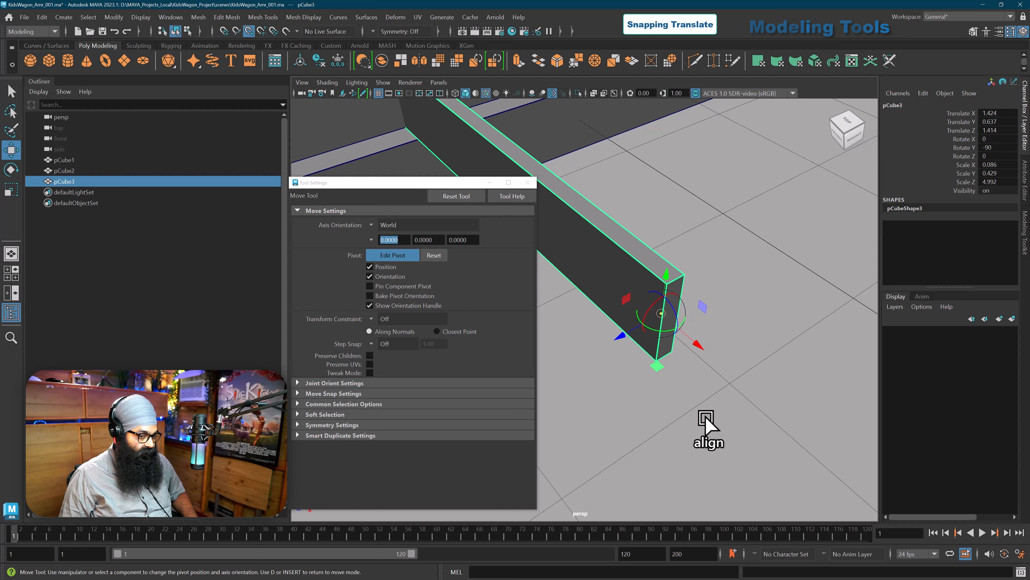
left_click(663, 314)
left_click_drag(663, 313, 753, 329)
key("d")
scroll(666, 288, "down", 5)
left_click_drag(774, 332, 680, 331, "alt")
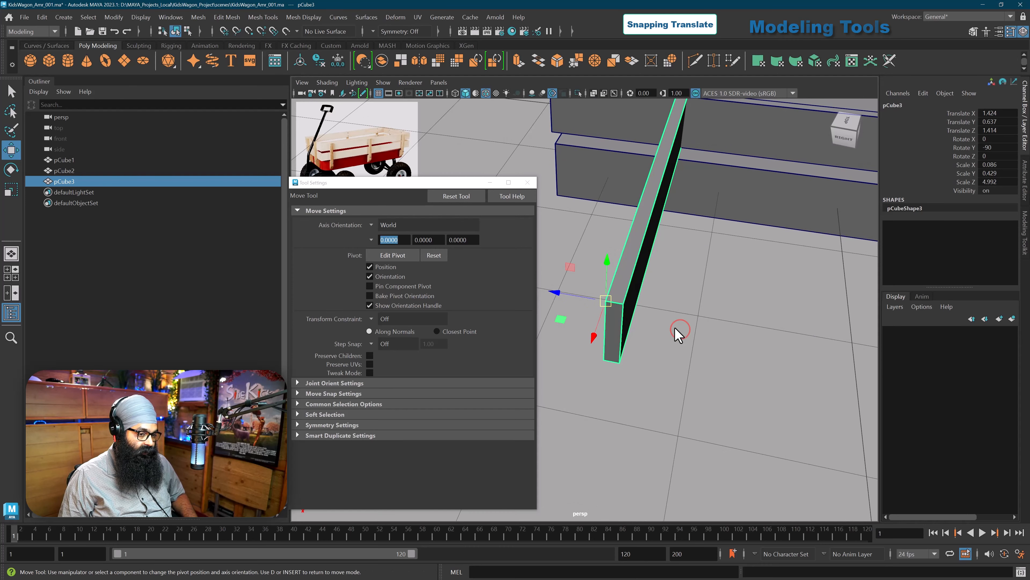
Re-snap the crosswise plank's pivot to the inner upper corner vertex of its outer end.
key("d")
key("v")
left_click_drag(606, 300, 685, 367)
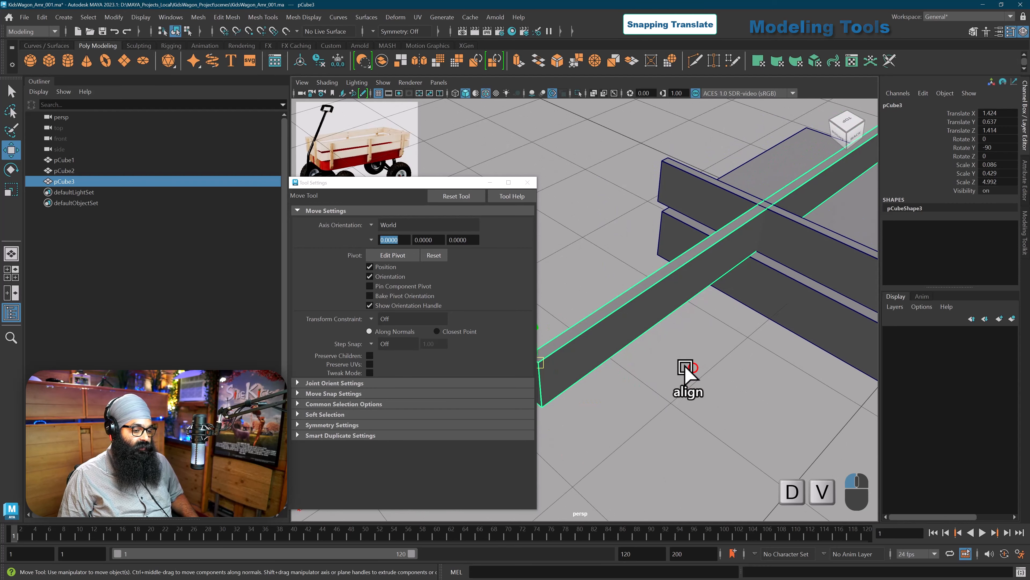
scroll(686, 368, "down", 5)
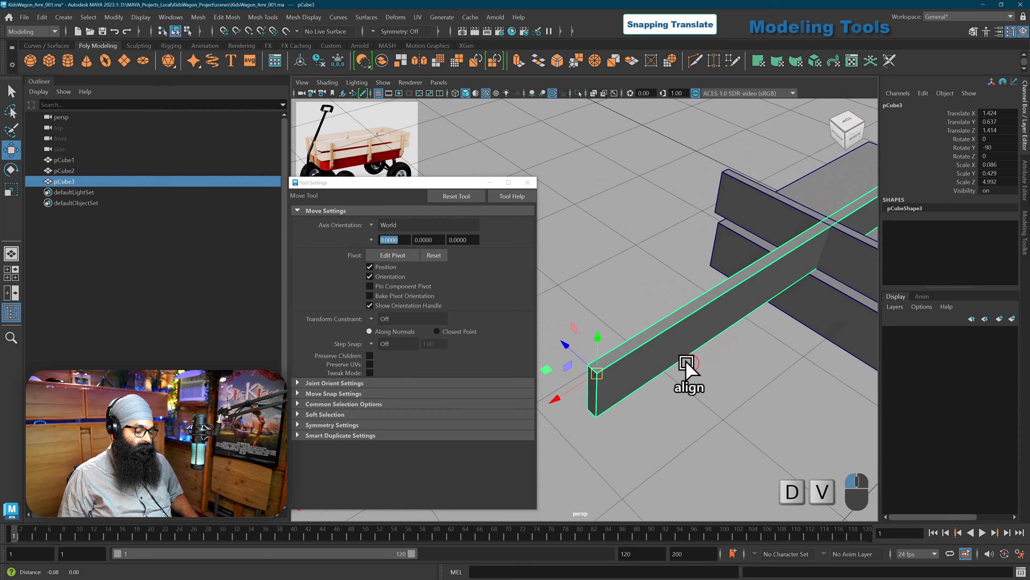
scroll(686, 363, "down", 2)
middle_click_drag(706, 335, 686, 350, "alt")
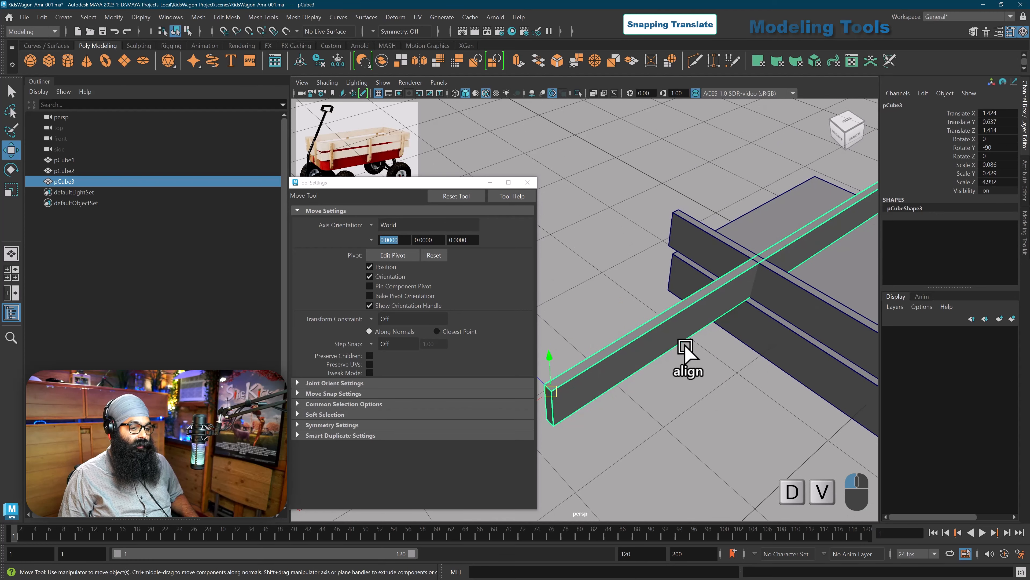
scroll(686, 347, "down", 3)
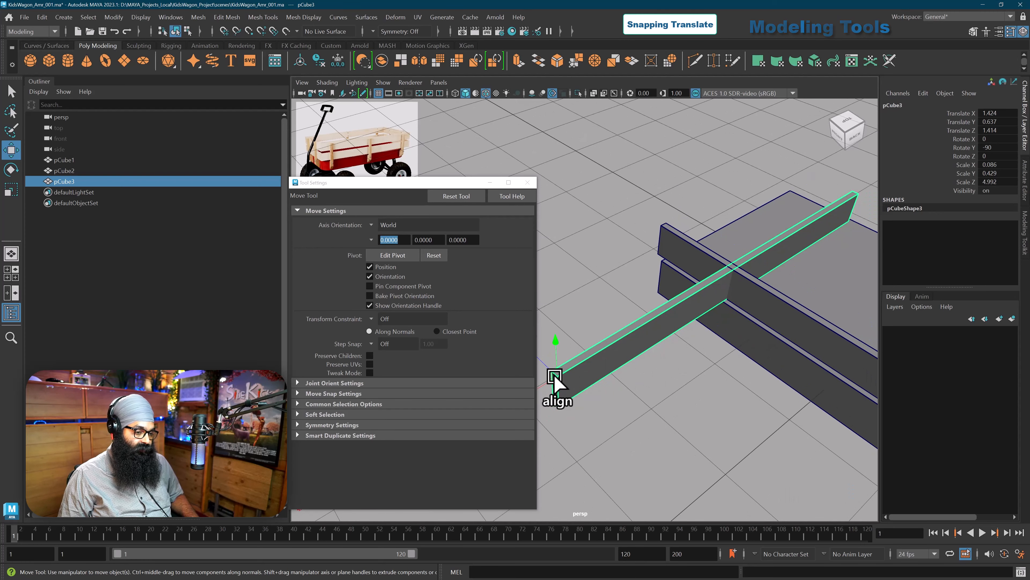
Try moving the crosswise plank by its corner pivot to different positions around the side plank and past the wagon bed.
left_click_drag(556, 378, 666, 247)
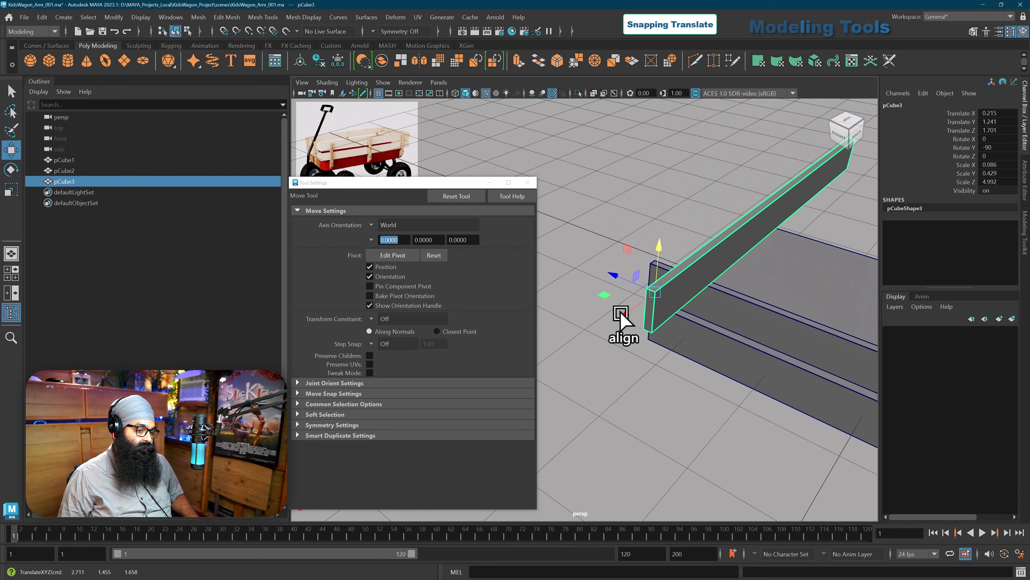
left_click_drag(620, 315, 658, 293)
left_click_drag(703, 215, 699, 278)
left_click_drag(639, 328, 584, 223)
middle_click_drag(584, 222, 585, 296, "alt")
right_click_drag(585, 222, 609, 223, "alt")
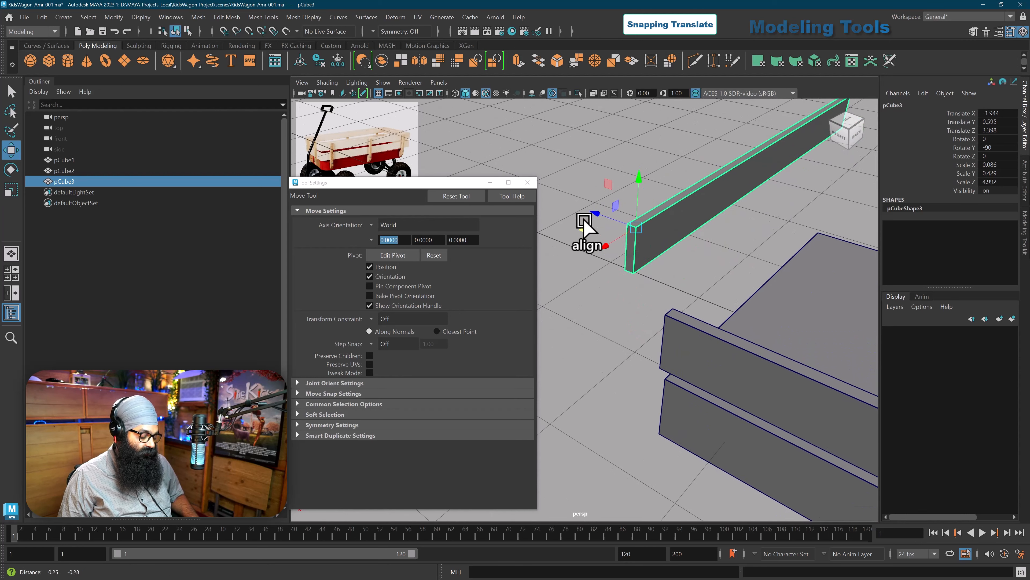
Vertex-snap the crosswise plank by its pivot onto the inner upper corner at the side plank's end.
left_click_drag(651, 247, 653, 247, "alt")
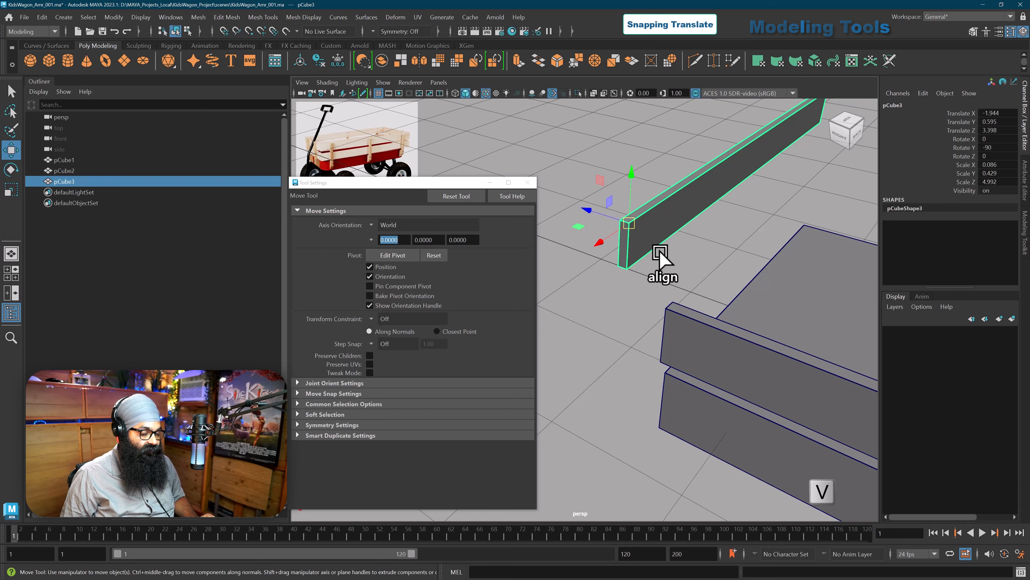
left_click_drag(668, 337, 667, 334, "alt")
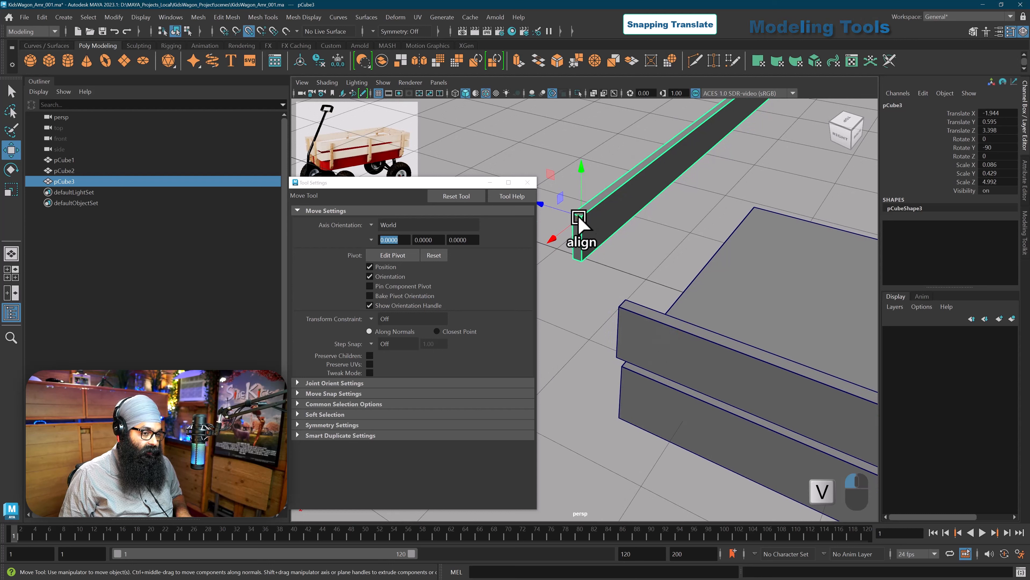
left_click_drag(579, 219, 620, 296)
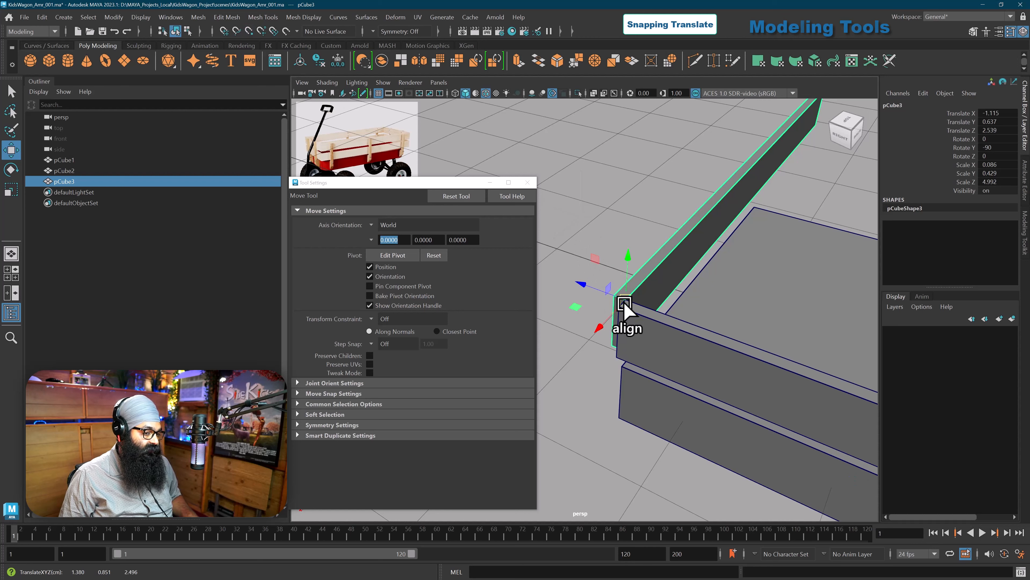
left_click_drag(626, 303, 667, 323, "alt")
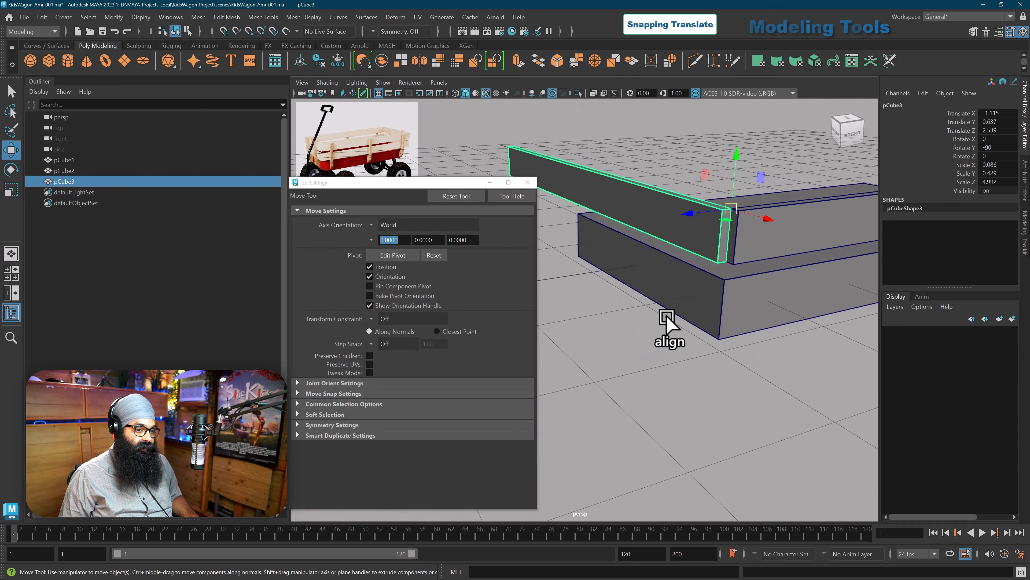
right_click_drag(667, 323, 633, 321, "alt")
key("f")
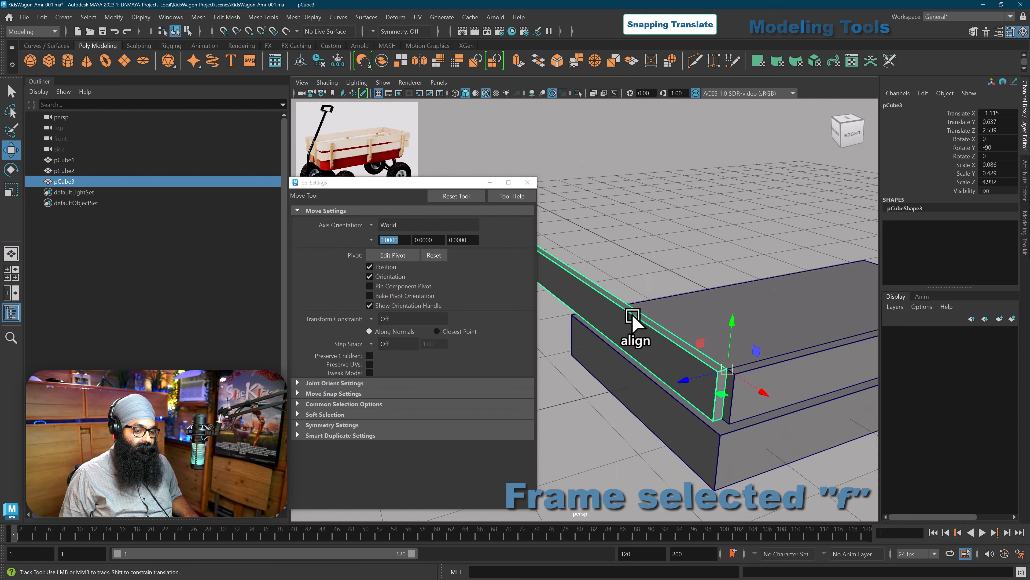
scroll(633, 320, "up", 3)
scroll(633, 321, "down", 3)
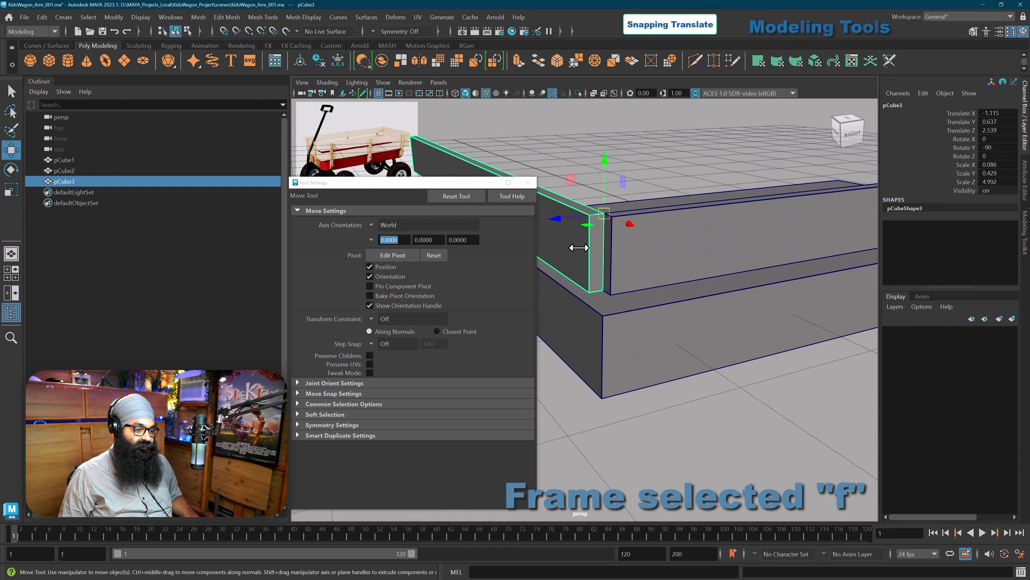
Close the tool settings and vertex-snap the crosswise plank onto the side plank's outer upper corner.
left_click(528, 183)
left_click_drag(574, 253, 616, 280, "alt")
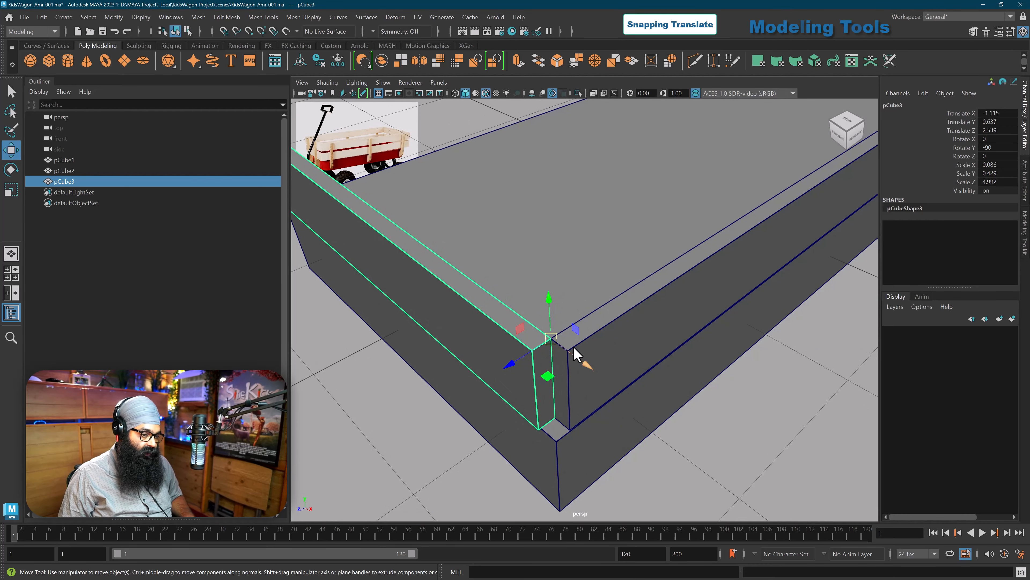
left_click_drag(551, 339, 565, 350)
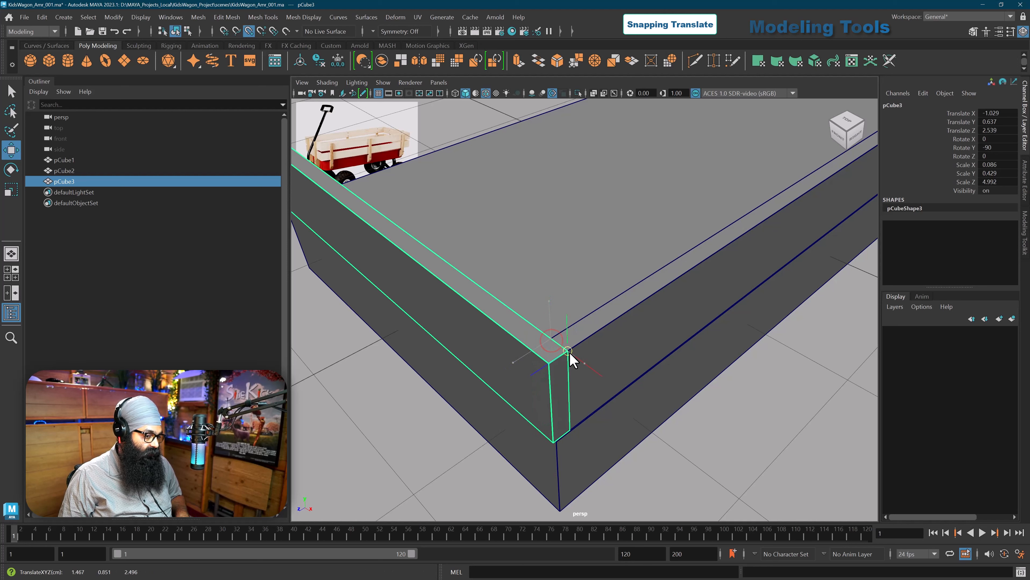
left_click(681, 470)
Scale the crosswise plank's length down to a Z scale of about 2.968 so it suits the wagon bed's width.
left_click_drag(681, 470, 695, 416, "alt")
scroll(688, 406, "down", 3)
left_click_drag(665, 384, 686, 362, "alt")
left_click_drag(651, 325, 652, 320, "alt")
left_click(488, 313)
left_click_drag(574, 325, 567, 324, "alt")
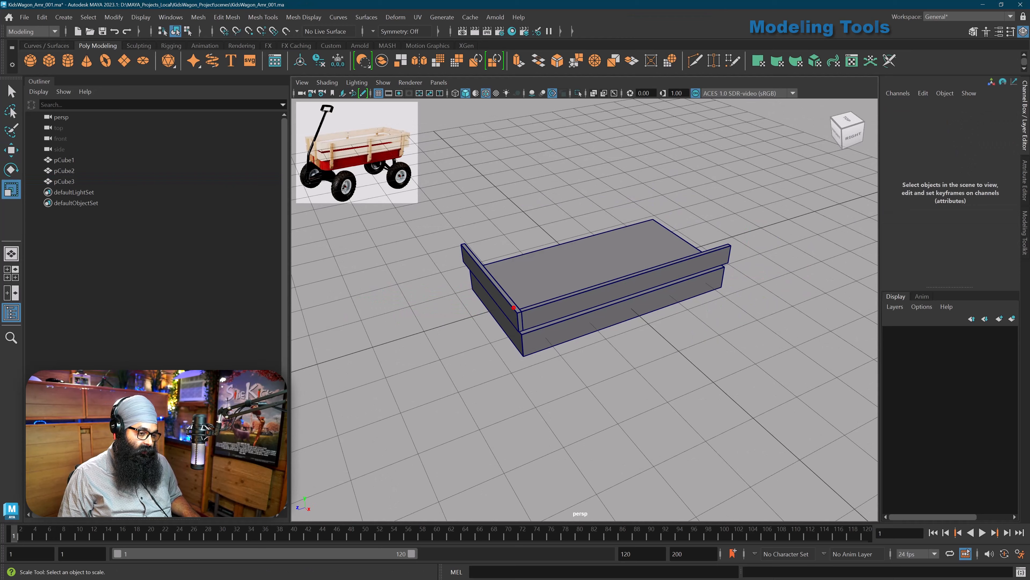
key("r")
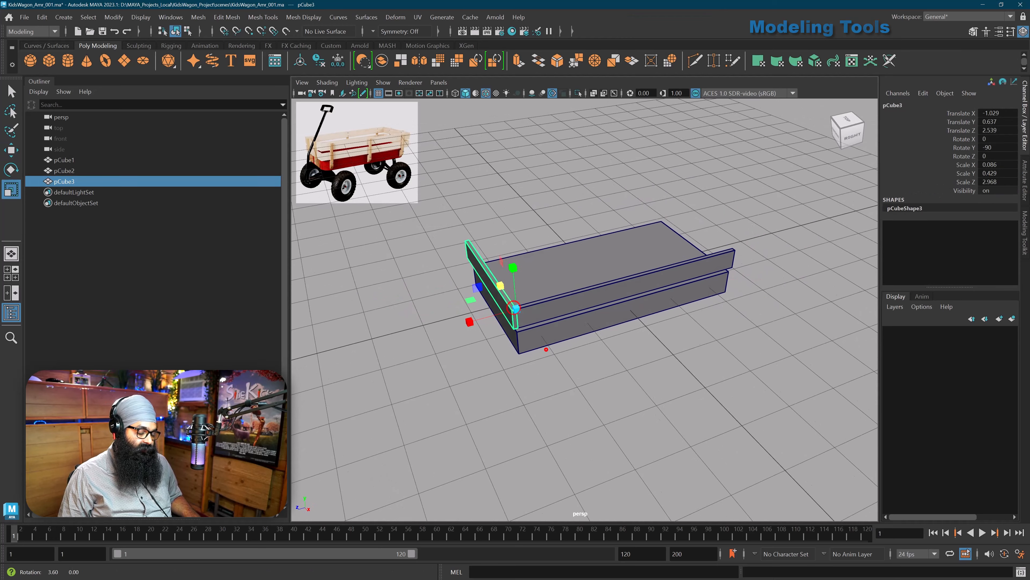
left_click_drag(539, 345, 555, 367, "alt")
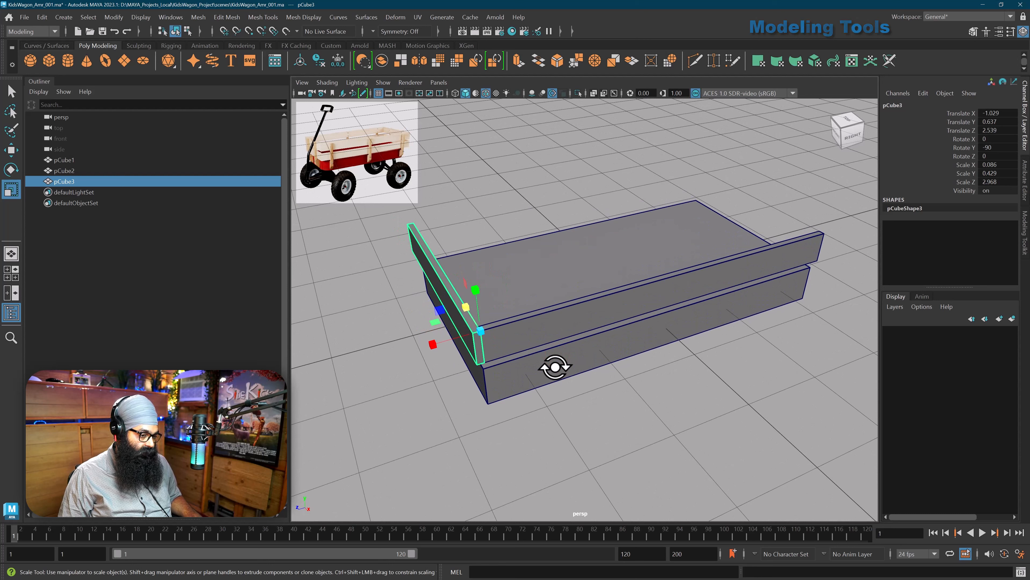
Duplicate the crosswise end plank and snap the copy along Z to the opposite end of the side plank.
key("ctrl+d")
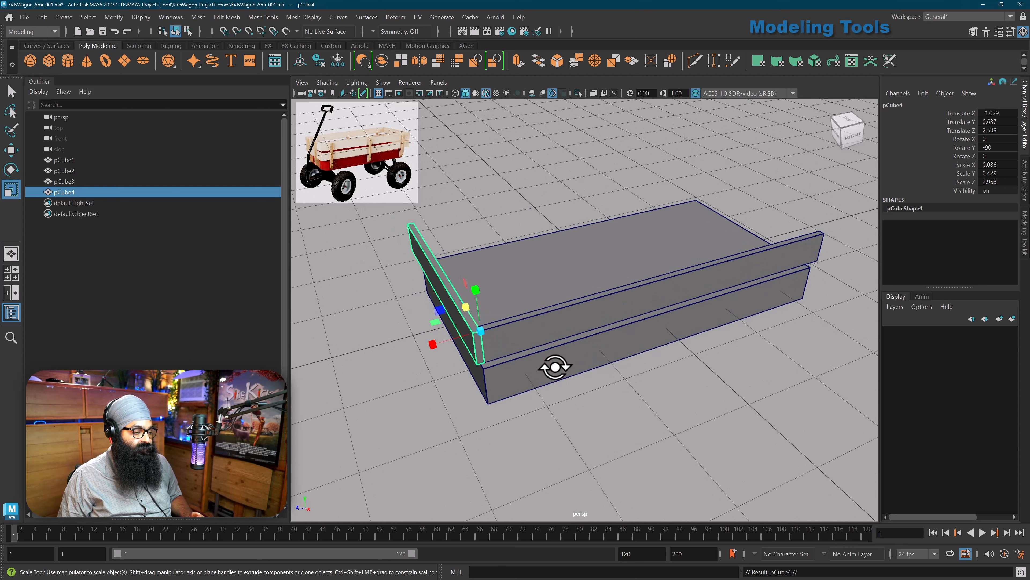
left_click(42, 18)
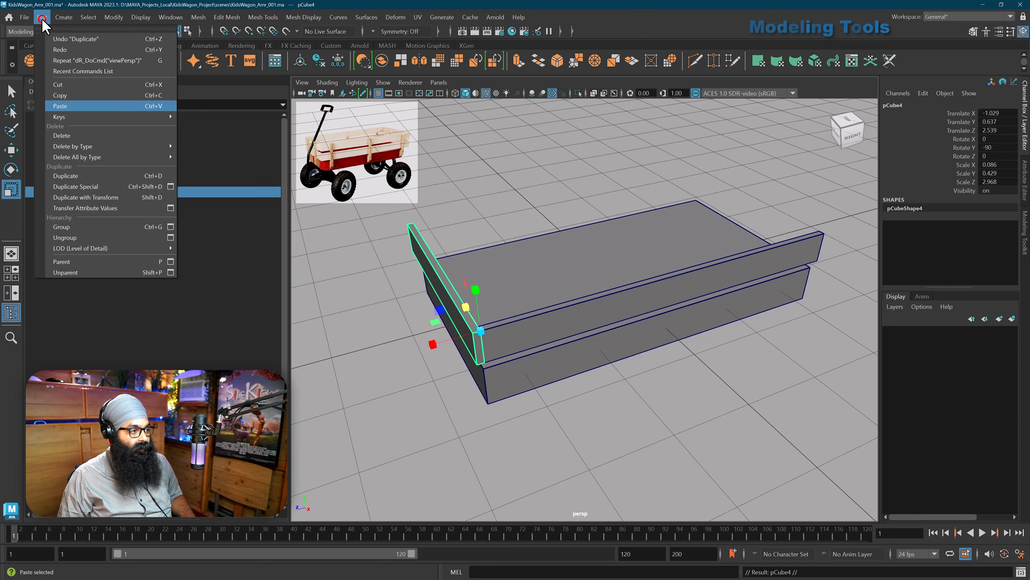
left_click_drag(493, 370, 483, 374, "alt")
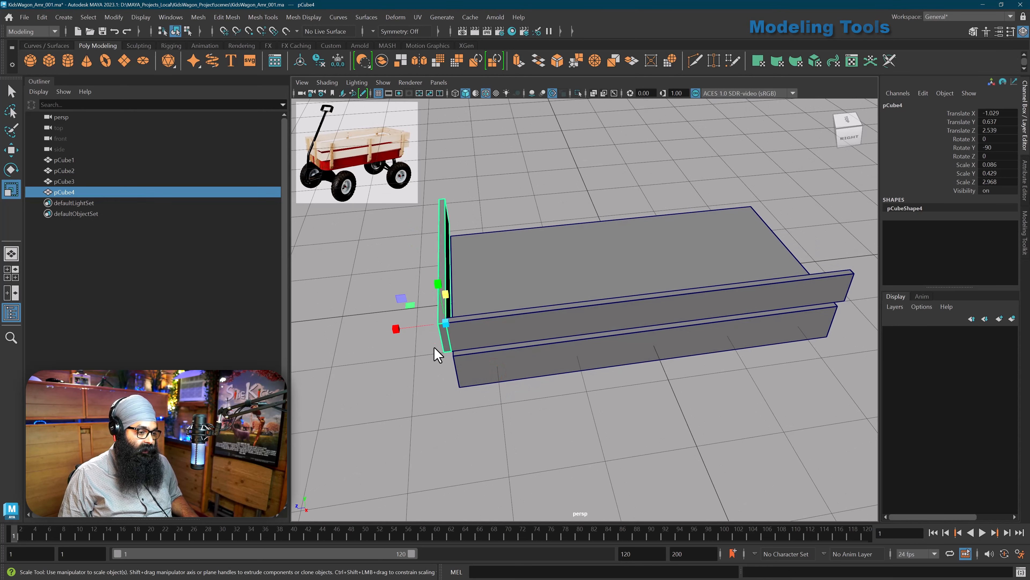
key("w")
left_click_drag(389, 328, 580, 363)
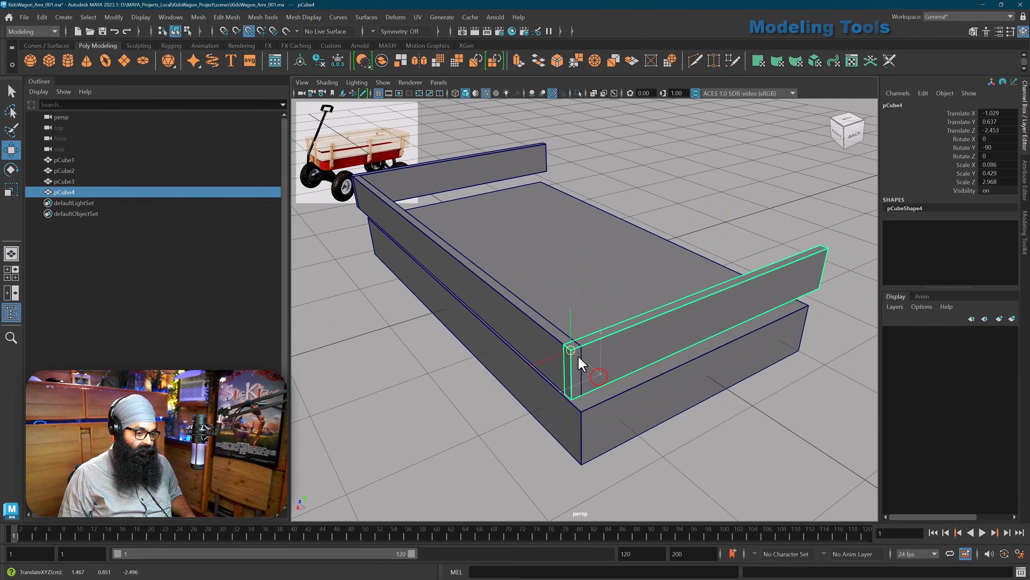
key("f")
right_click_drag(567, 376, 517, 392, "alt")
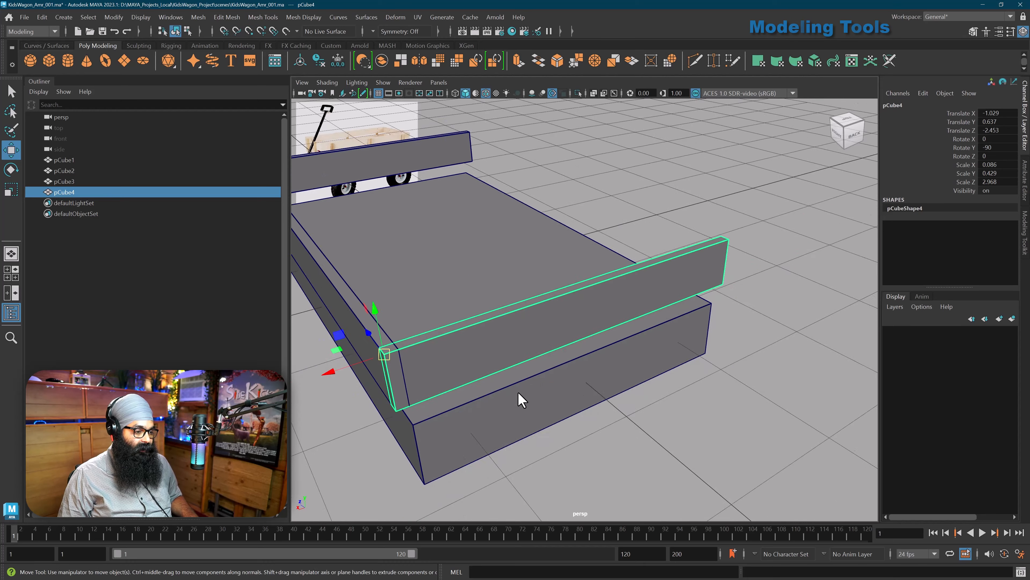
Slide the copied end plank just clear of the side plank's end and snap its pivot to its inner upper corner vertex.
left_click_drag(509, 394, 552, 392, "alt")
right_click_drag(552, 392, 579, 367, "alt")
left_click_drag(579, 367, 622, 313, "alt")
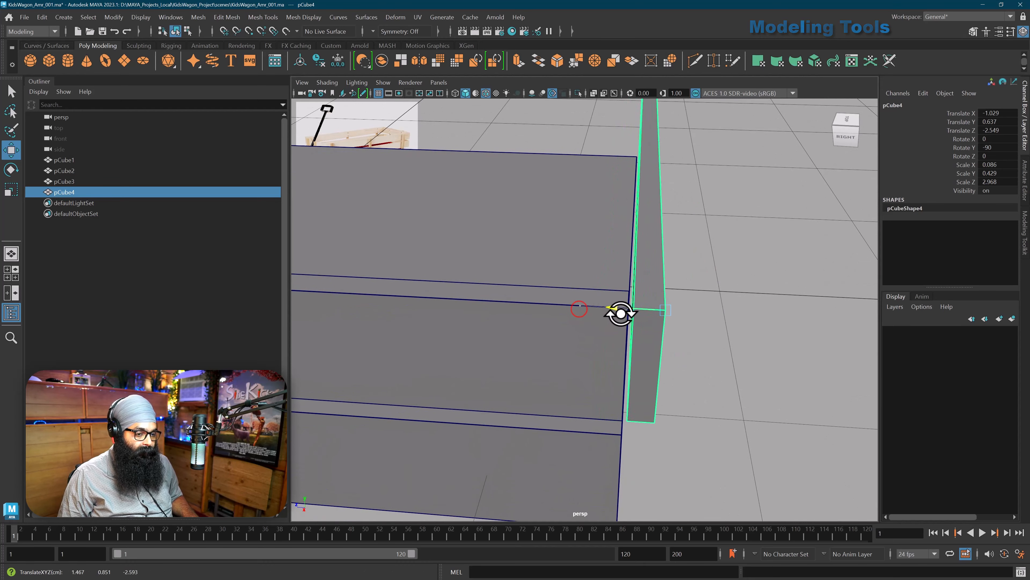
left_click_drag(694, 321, 703, 335, "alt")
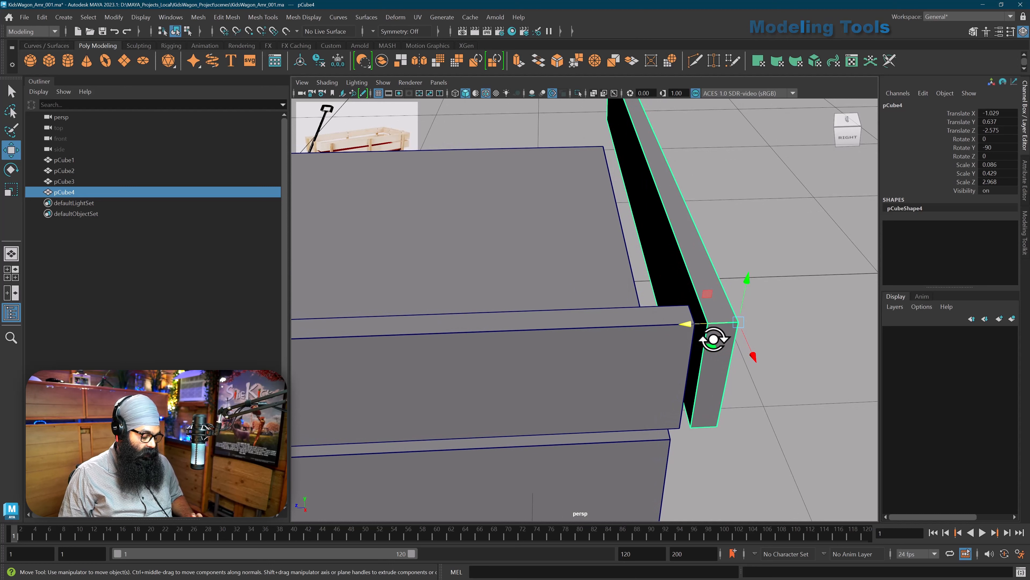
key("d")
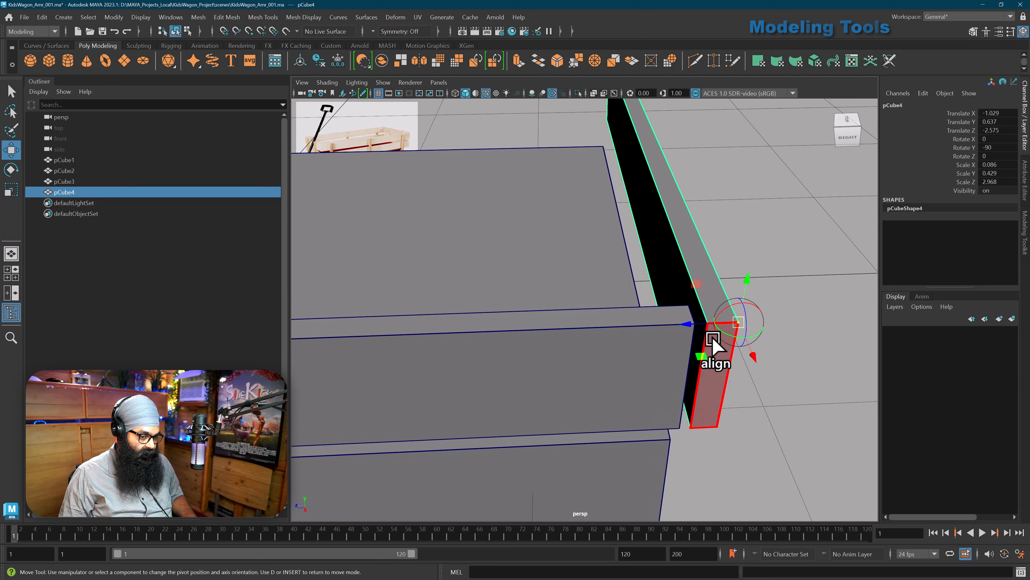
key("v")
left_click_drag(739, 324, 712, 323)
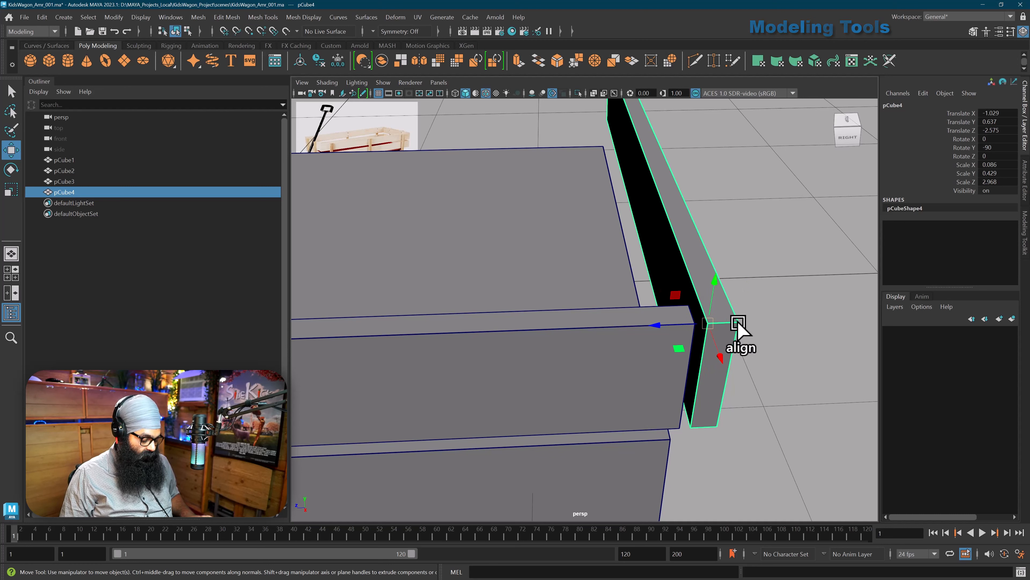
Snap the copied end plank along Z flush against the side plank's end, and deselect it.
left_click_drag(709, 324, 691, 335)
left_click(731, 410)
right_click_drag(730, 408, 621, 403, "alt")
left_click_drag(621, 403, 632, 364, "alt")
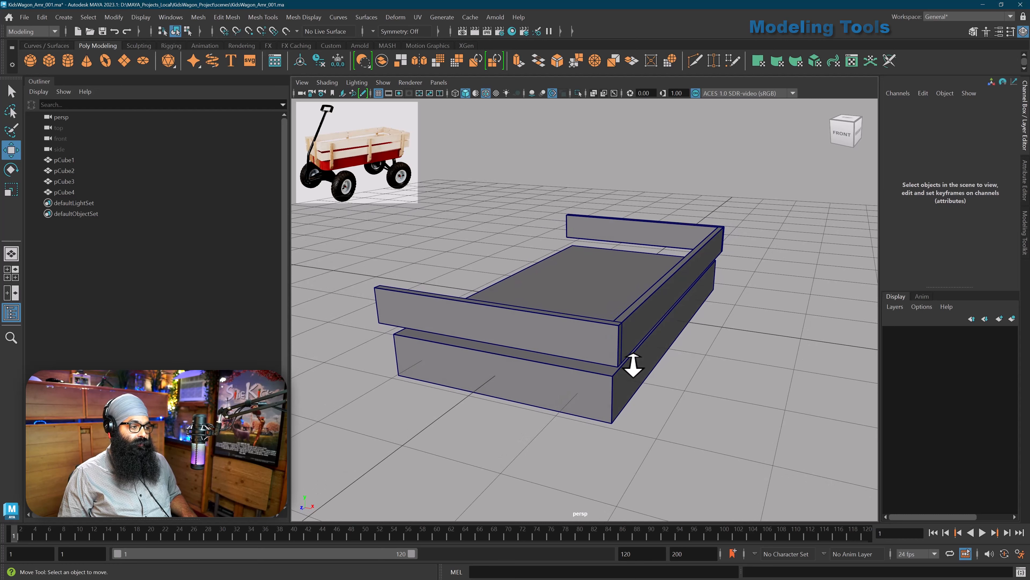
middle_click_drag(632, 365, 632, 365, "alt")
left_click(64, 161)
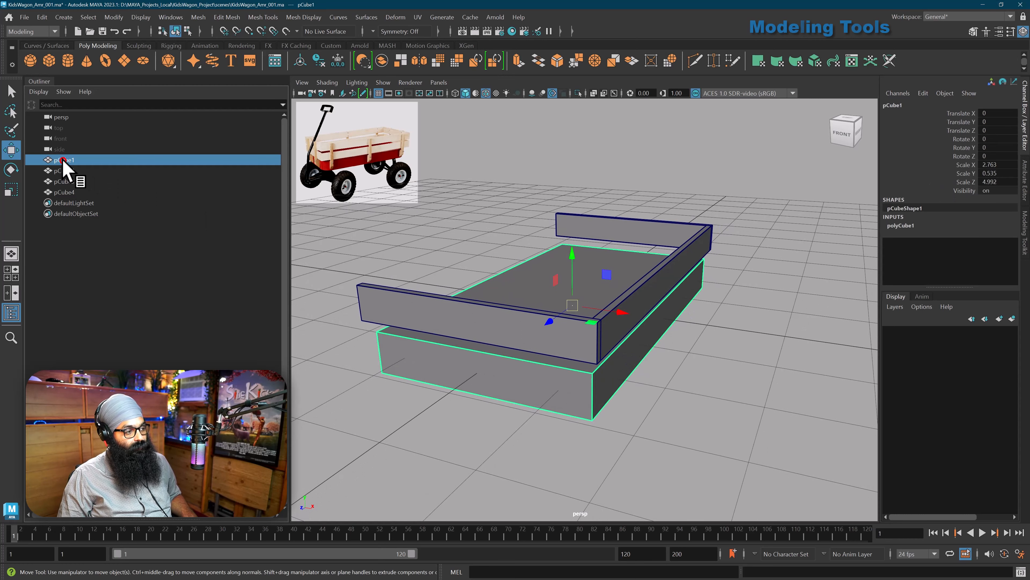
left_click(124, 240)
mouse_move(595, 393)
left_mouse_down("alt")
mouse_move(598, 402)
mouse_move(595, 393)
left_mouse_up("alt")
left_click(578, 361)
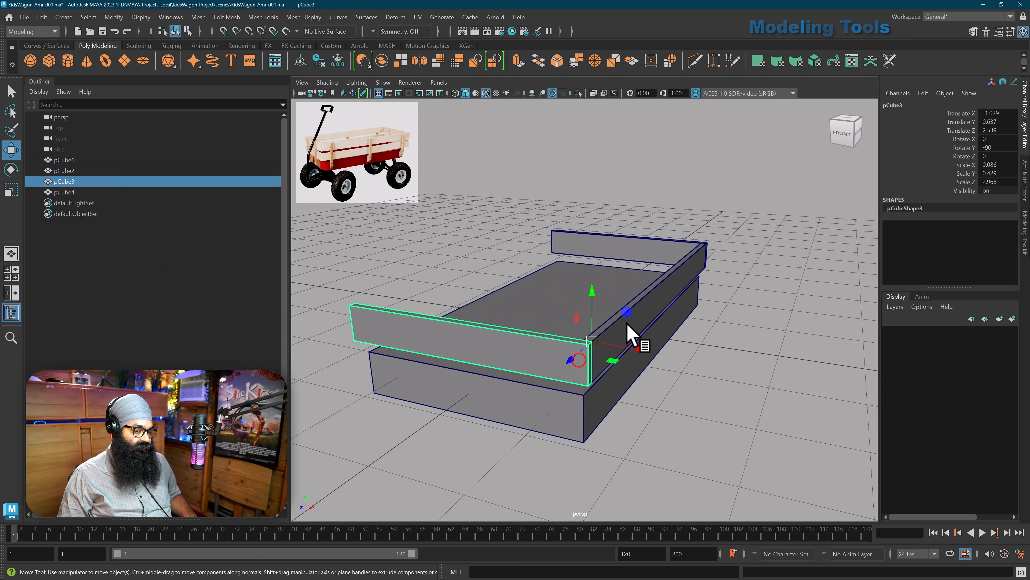
left_click(637, 331, "shift")
left_click(613, 238, "shift")
left_click_drag(629, 280, 639, 306, "alt")
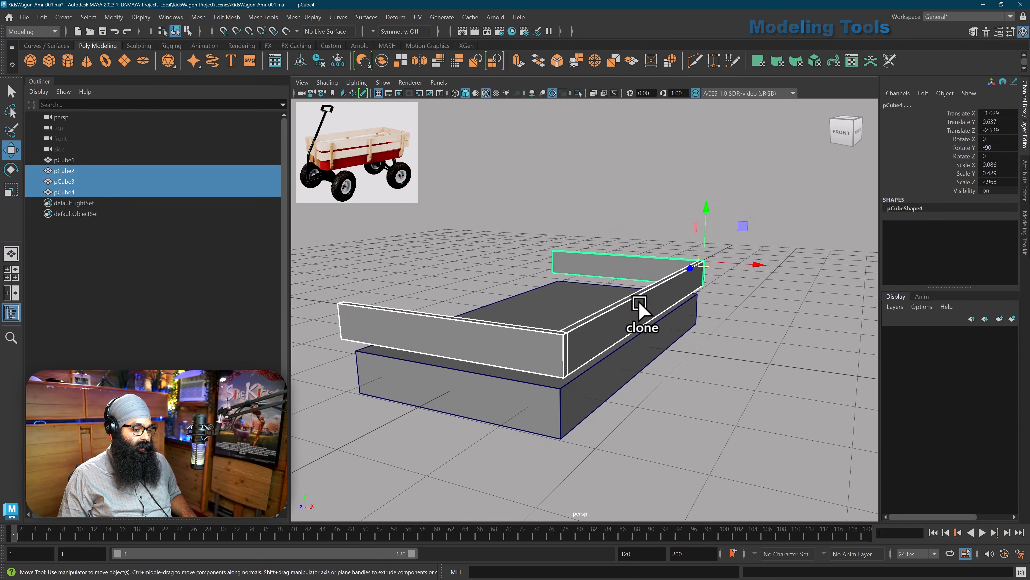
left_click(668, 390)
Duplicate both end planks and the side plank together, raise the copies to a Translate Y of about 1.111, and deselect them.
left_click(548, 358)
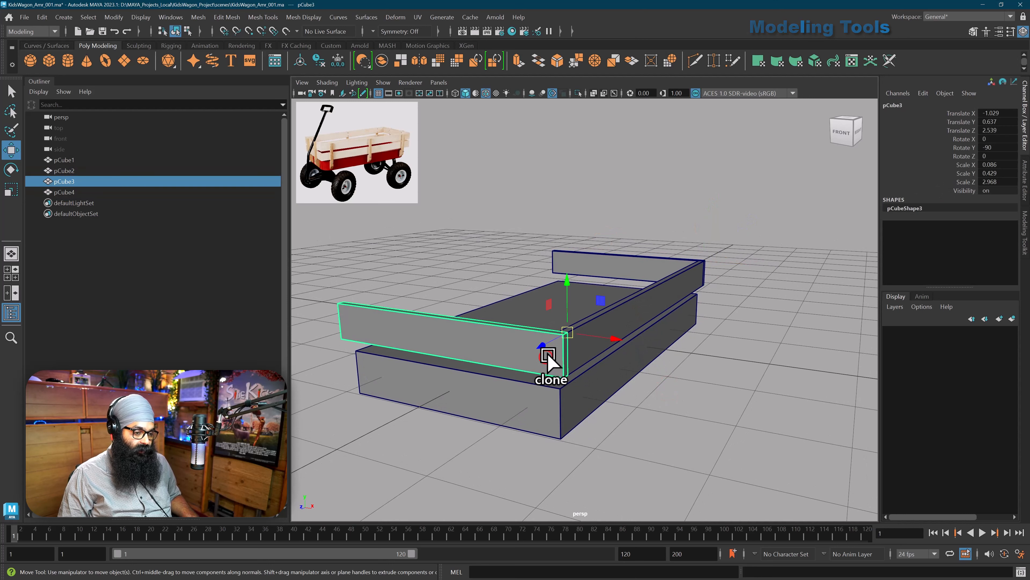
left_click(645, 309, "shift")
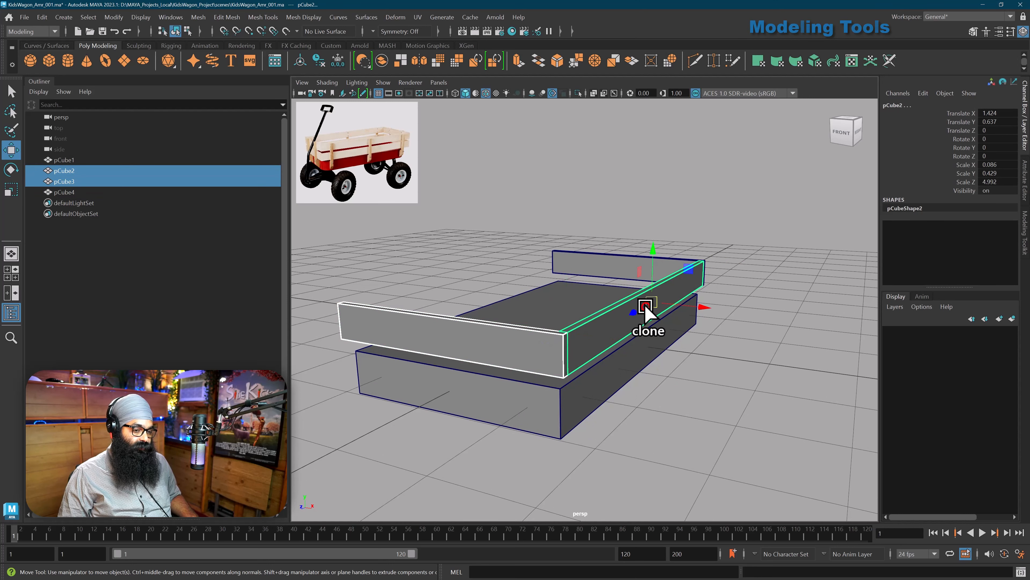
left_click(610, 270, "shift")
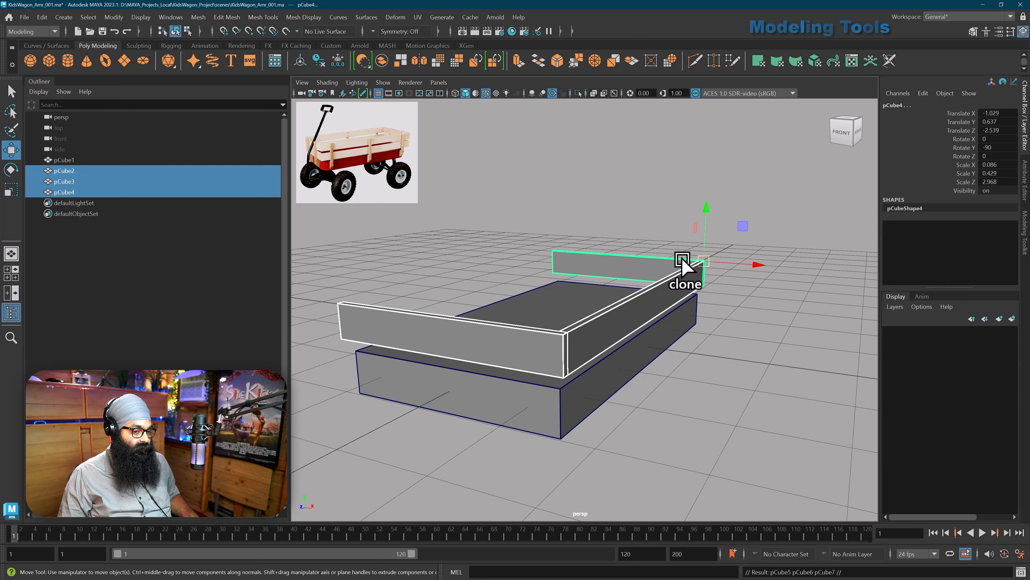
left_click_drag(706, 209, 708, 179)
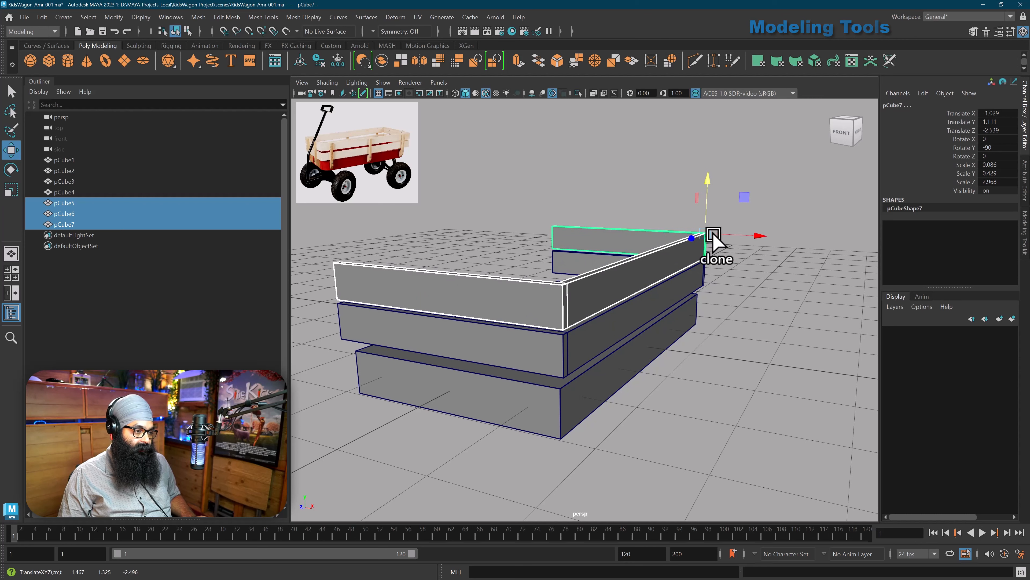
left_click(736, 472)
Select the lower front end plank and open the Mirror tool's options, placing the dialog clear of the plank.
right_click_drag(736, 472, 702, 410, "alt")
mouse_move(701, 410)
left_mouse_down("alt")
mouse_move(646, 405)
mouse_move(699, 408)
mouse_move(683, 409)
mouse_move(693, 417)
left_mouse_up("alt")
right_click_drag(693, 416, 677, 395, "alt")
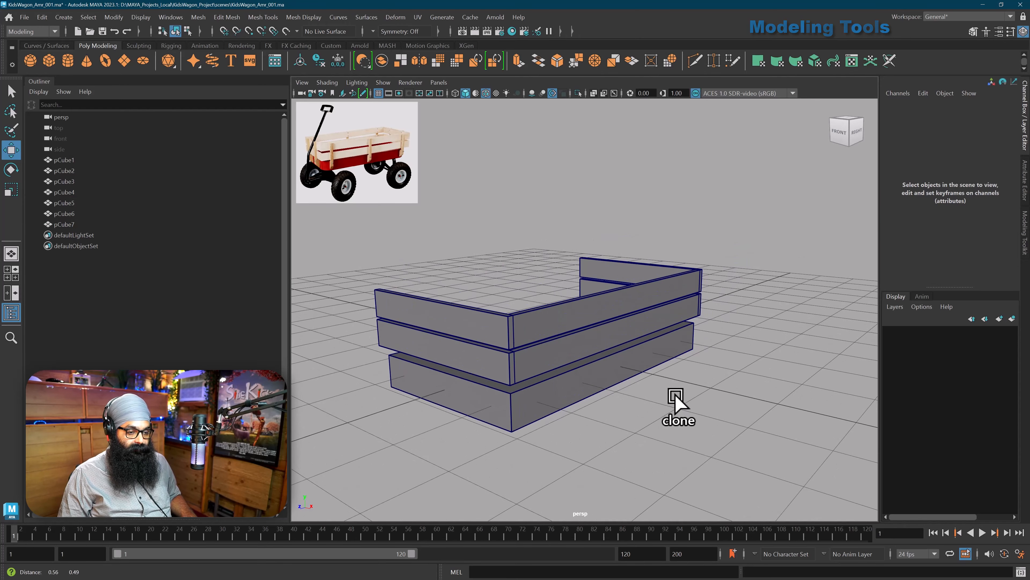
left_click_drag(675, 398, 608, 392, "alt")
left_click(607, 373)
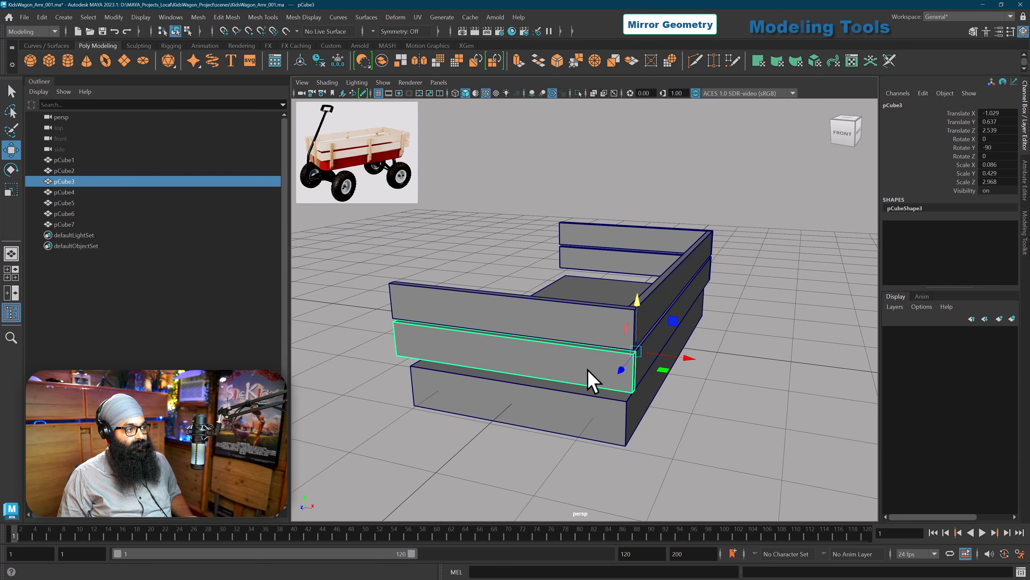
left_click(205, 15)
left_click(23, 32)
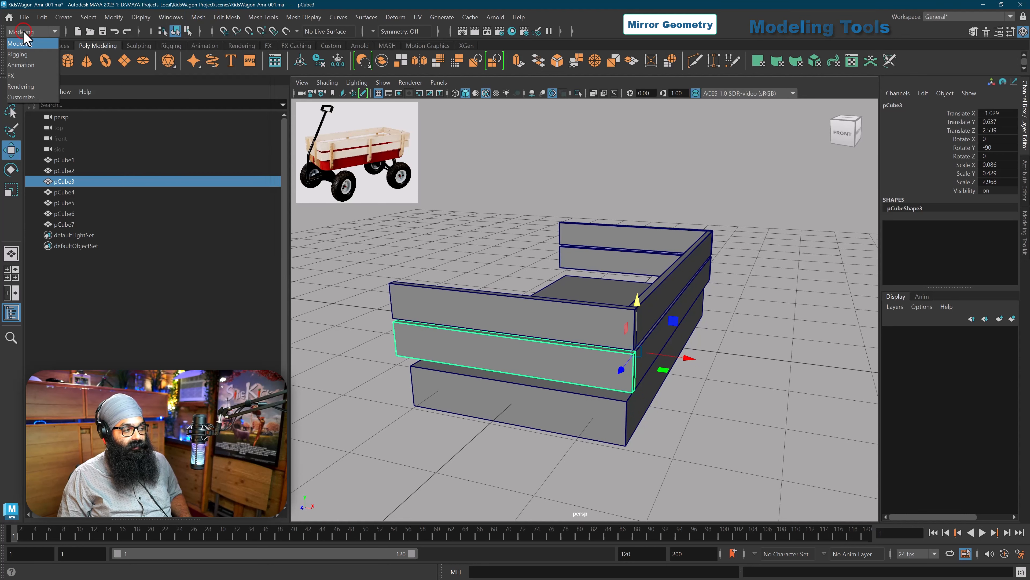
left_click(23, 31)
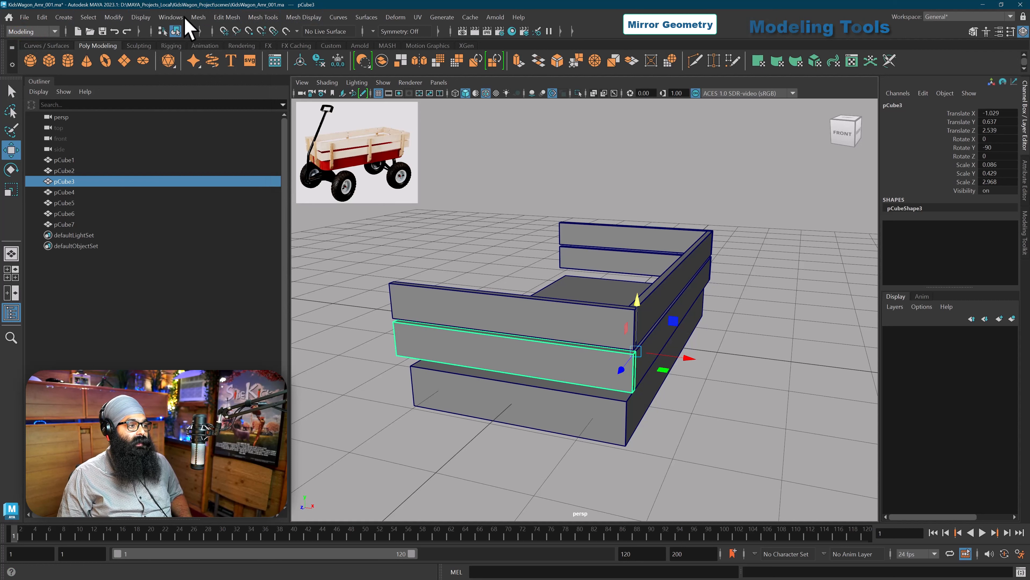
left_click(197, 18)
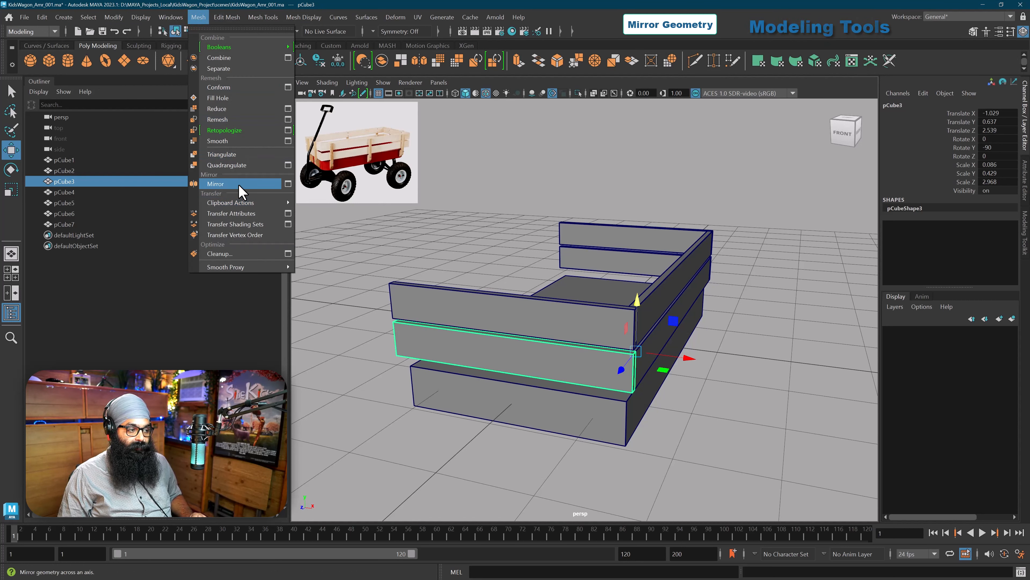
left_click(288, 183)
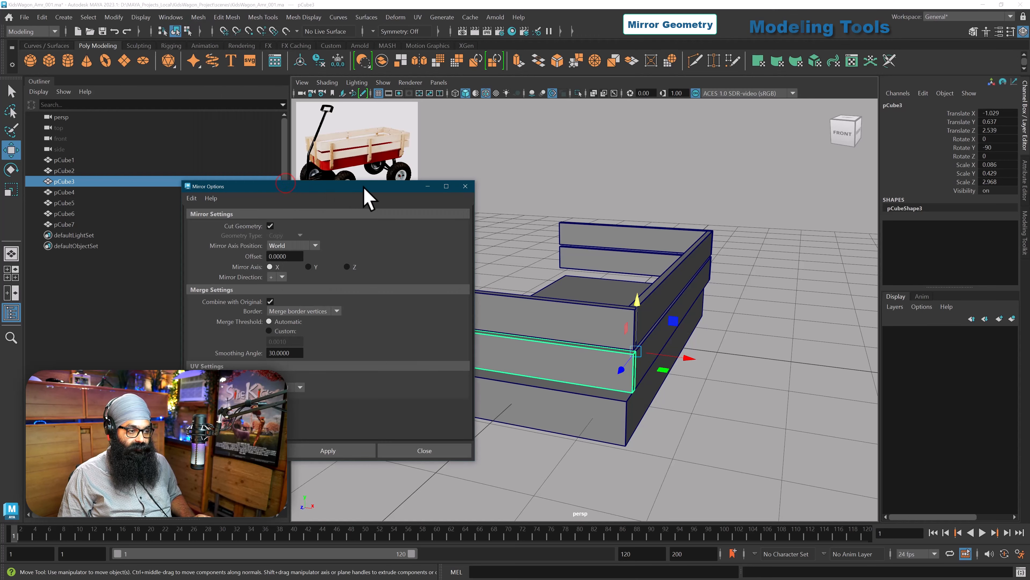
left_click_drag(375, 197, 799, 82)
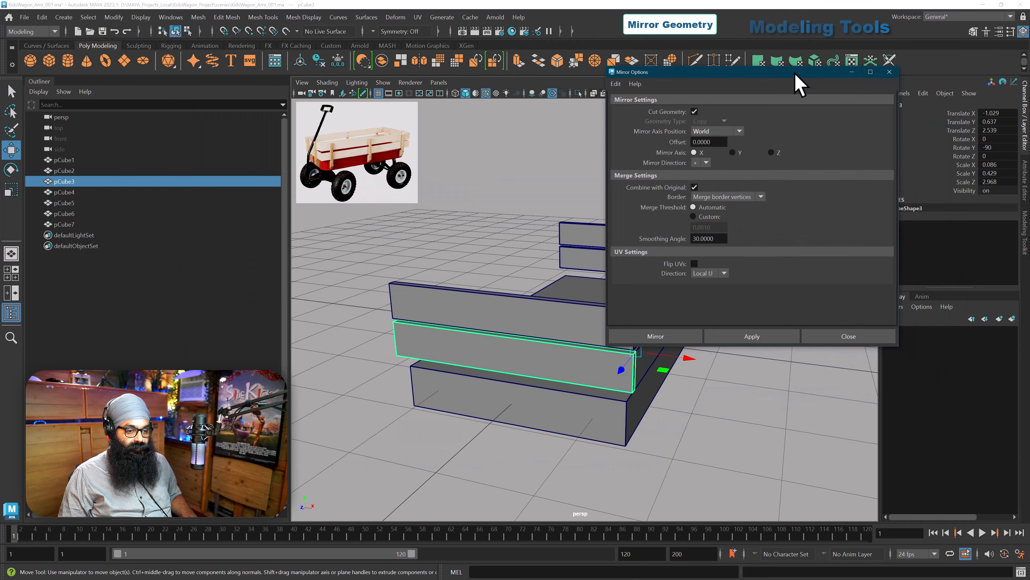
Reset the Mirror options to their default settings.
left_click_drag(487, 341, 494, 415, "alt")
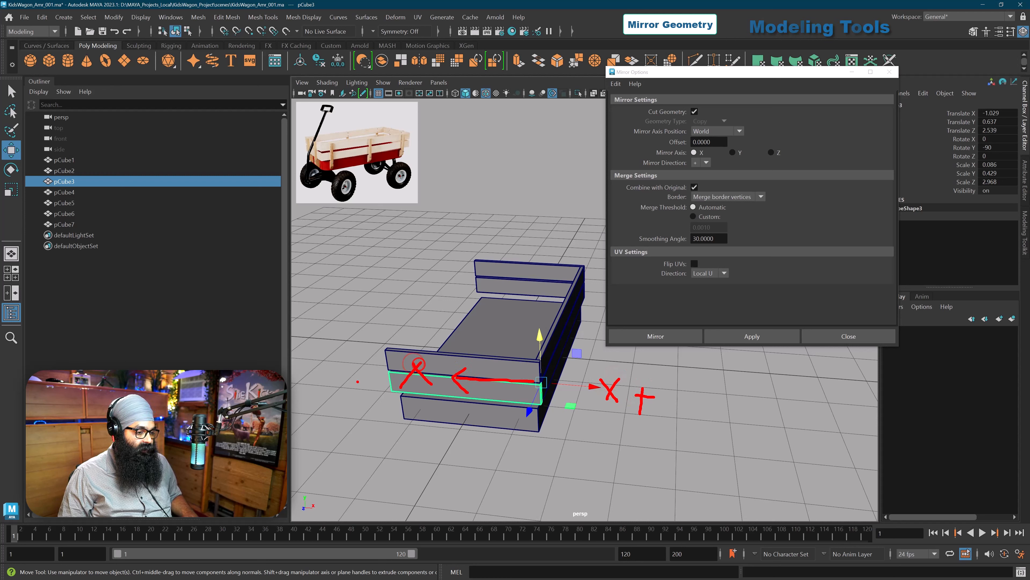
key("Escape")
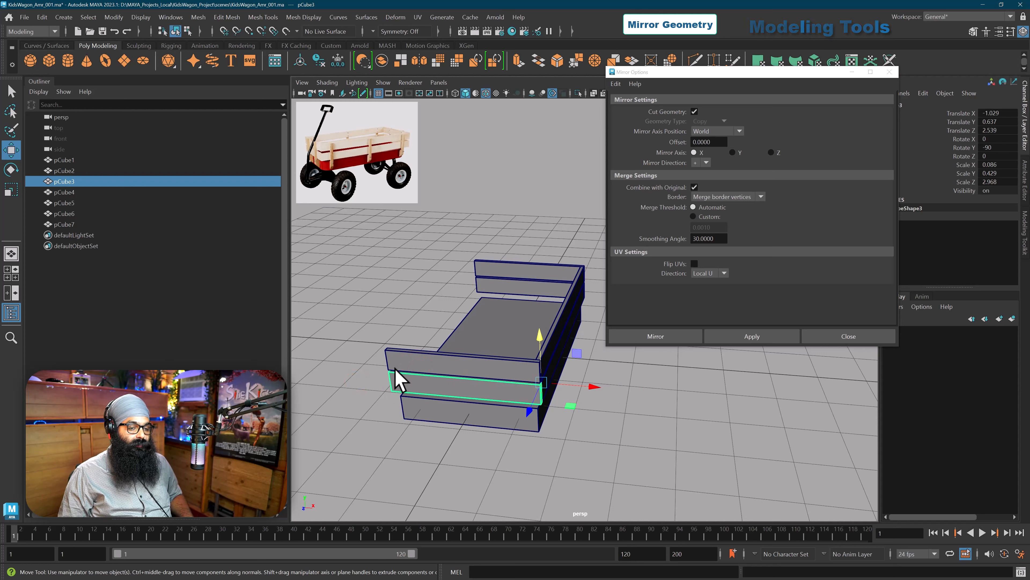
left_click(616, 84)
left_click(622, 104)
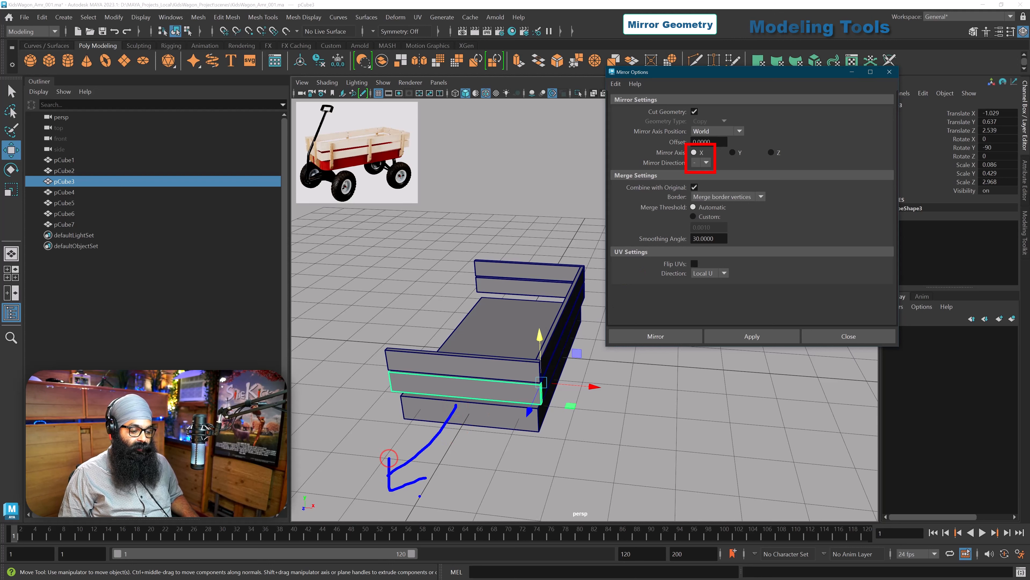
key("Escape")
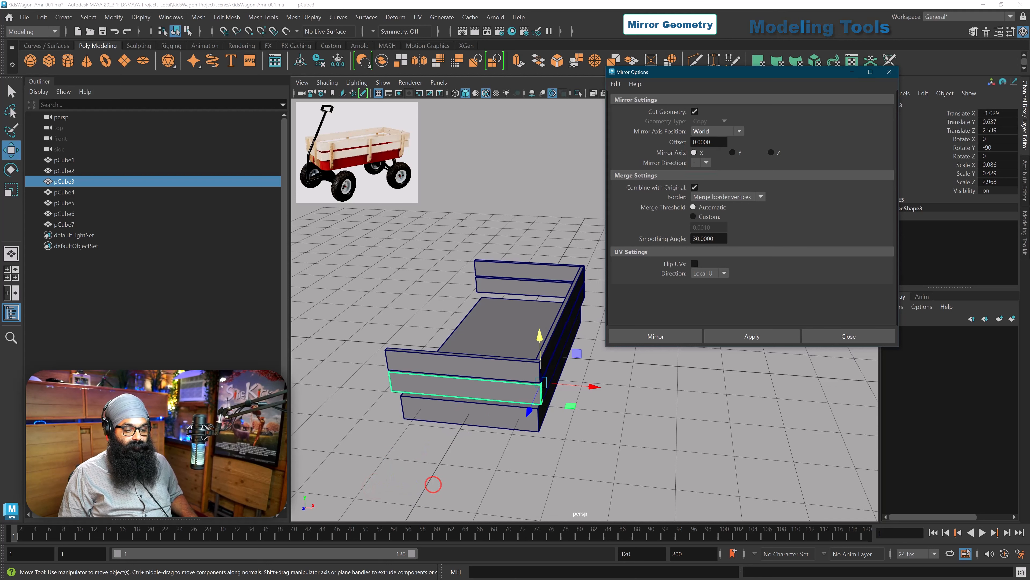
Mirror the lower front end plank across the world X axis in the negative direction, with Cut Geometry and Combine with Original enabled.
left_click_drag(433, 486, 555, 453, "alt")
middle_click_drag(556, 453, 581, 435, "alt")
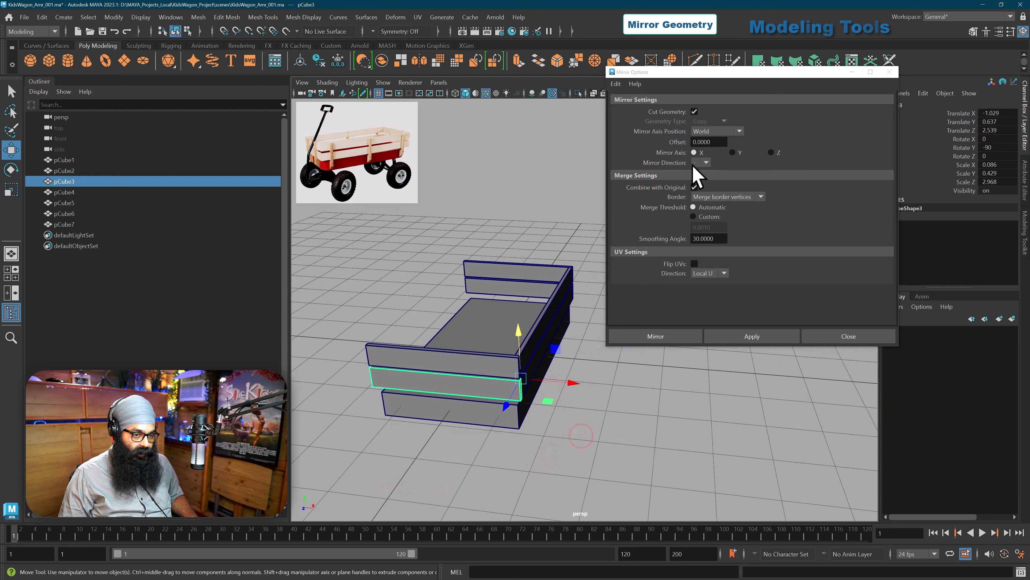
left_click_drag(546, 341, 483, 420, "alt")
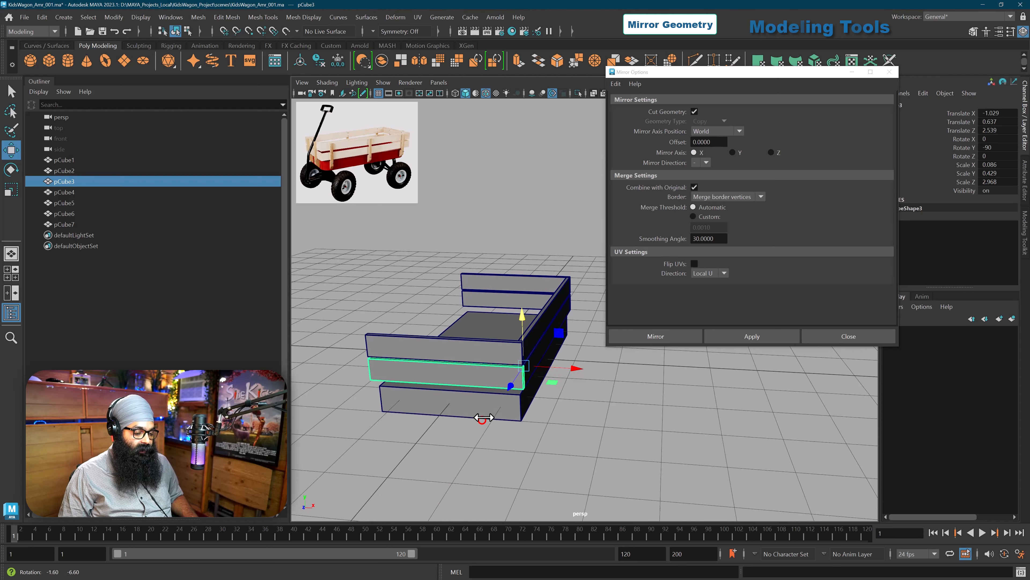
left_click(734, 337)
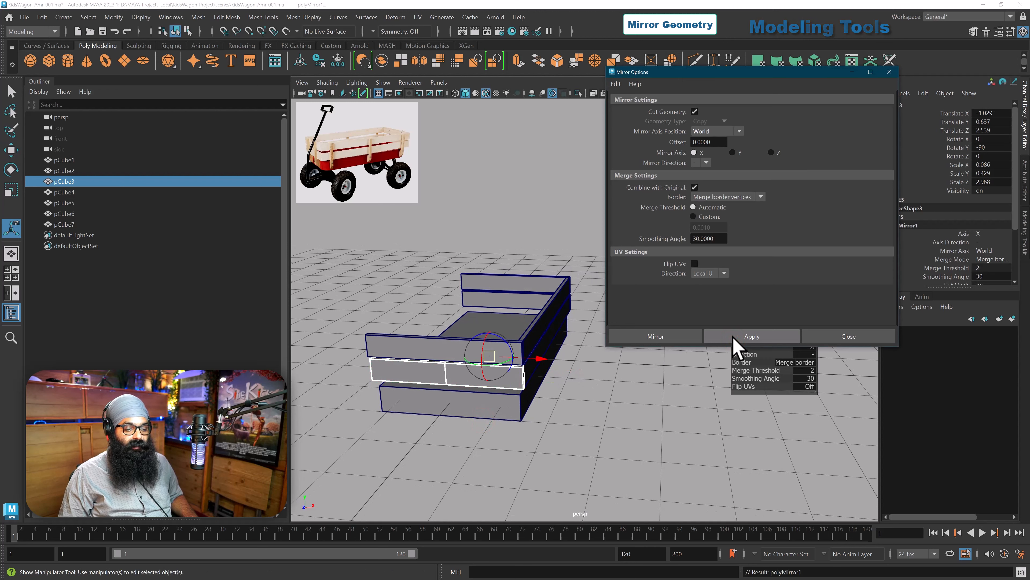
Mirror the upper front end plank across the world X axis with the same settings.
left_click_drag(529, 426, 460, 395, "alt")
left_click_drag(371, 384, 454, 390, "alt")
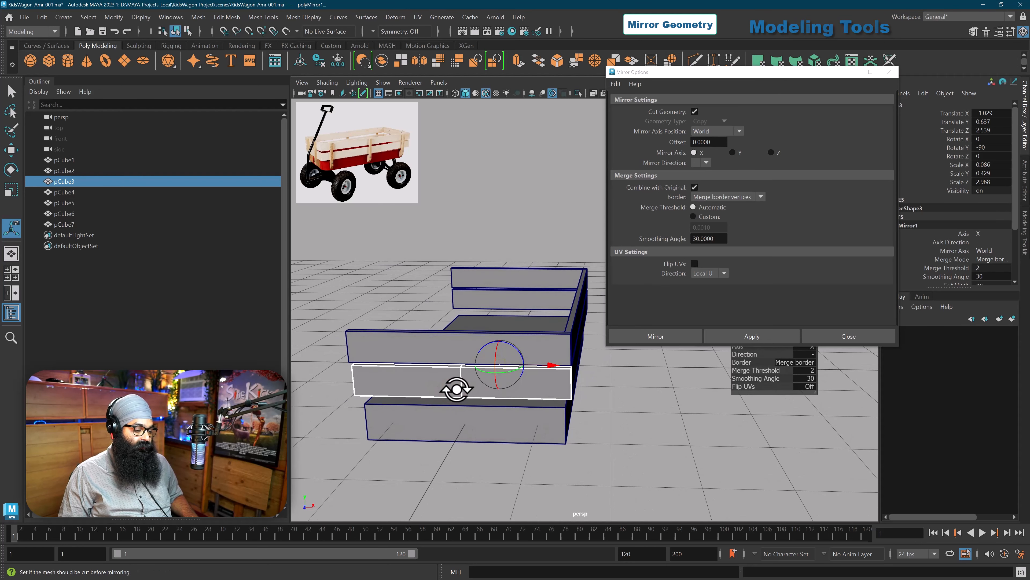
middle_click_drag(457, 389, 456, 388, "alt")
left_click_drag(455, 389, 457, 389, "alt")
middle_click_drag(518, 438, 520, 431, "alt")
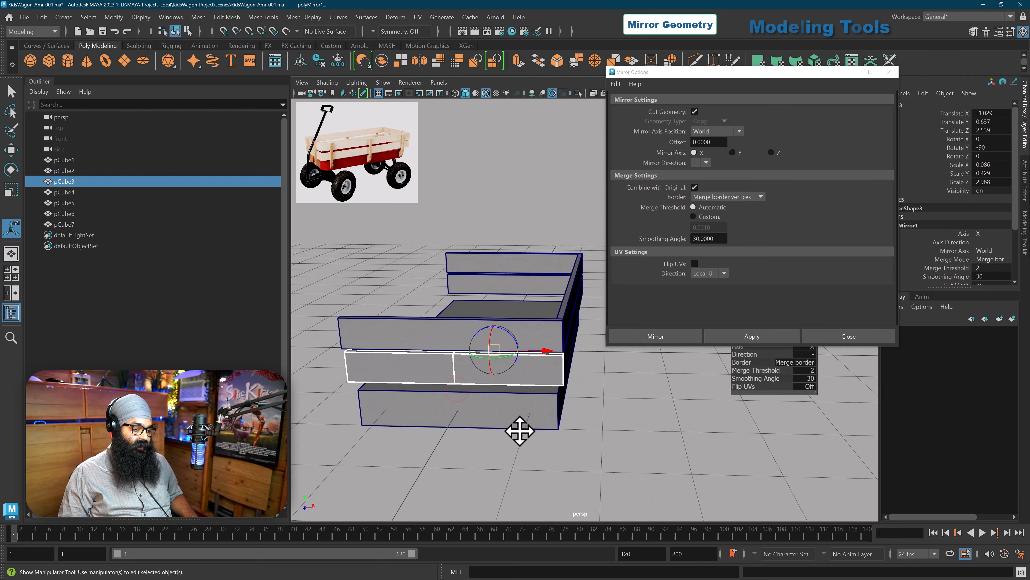
left_click(520, 431)
left_click(525, 332)
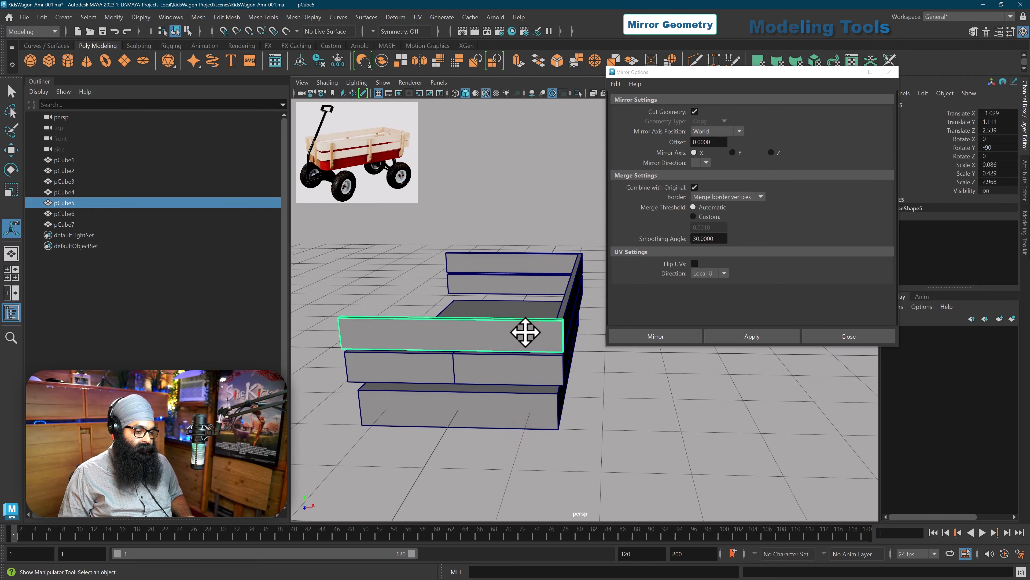
left_click(750, 336)
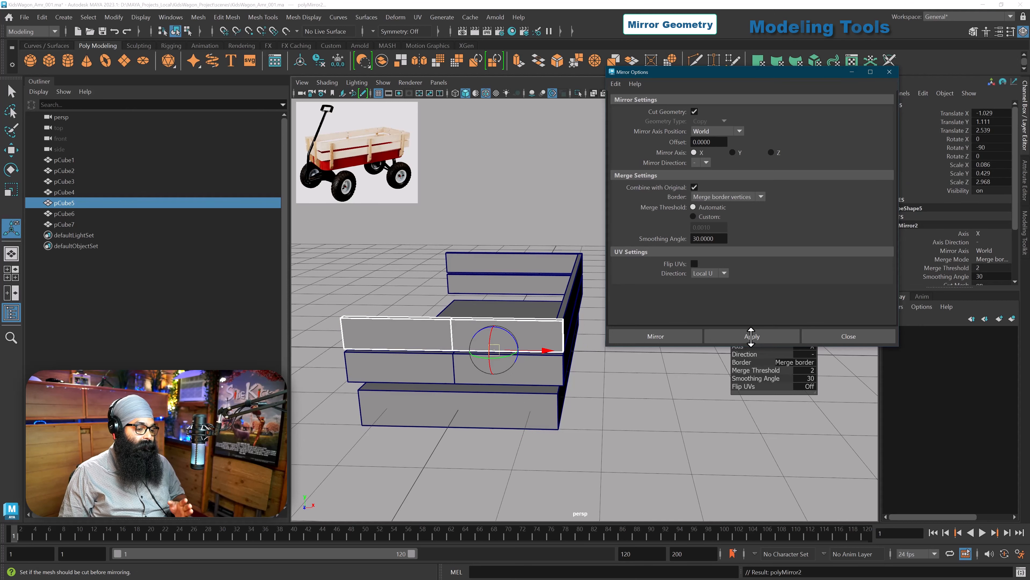
Mirror the lower and upper rear end planks, one after the other, across the world X axis with the same settings.
left_click_drag(483, 382, 500, 380, "alt")
left_click(499, 266)
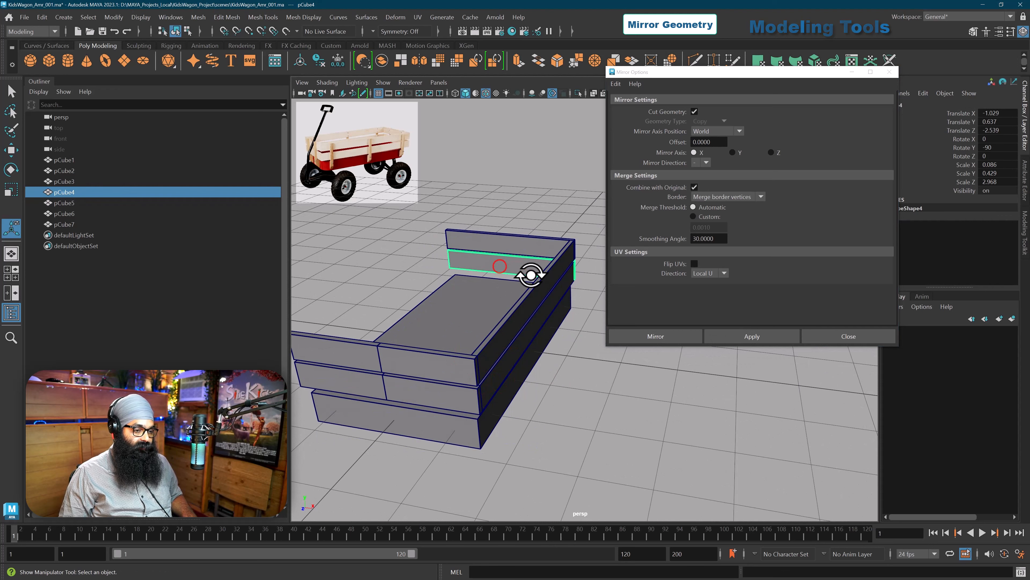
left_click(732, 335)
left_click(544, 242)
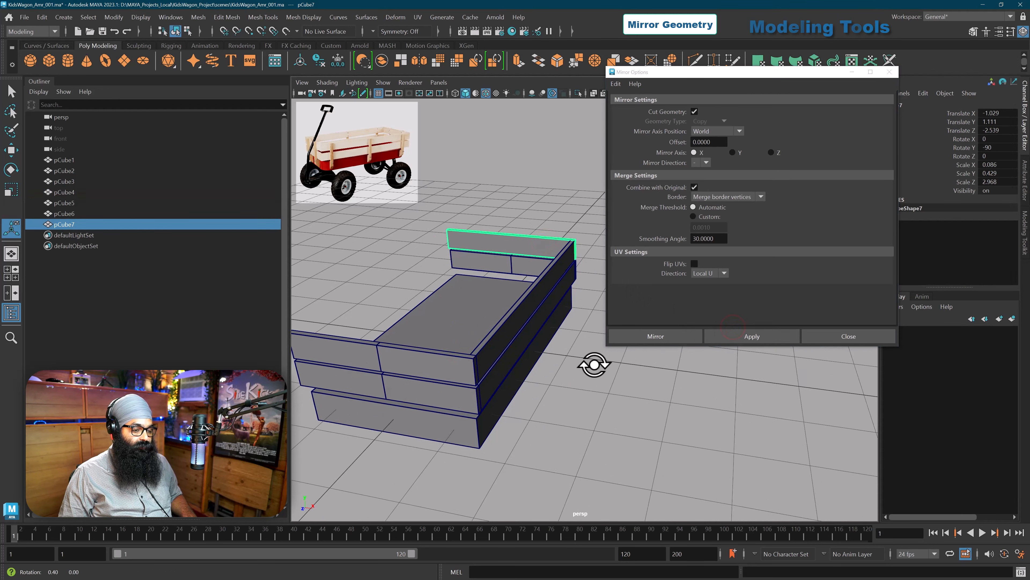
left_click_drag(593, 361, 626, 362, "alt")
left_click(753, 336)
left_click_drag(546, 403, 536, 391, "alt")
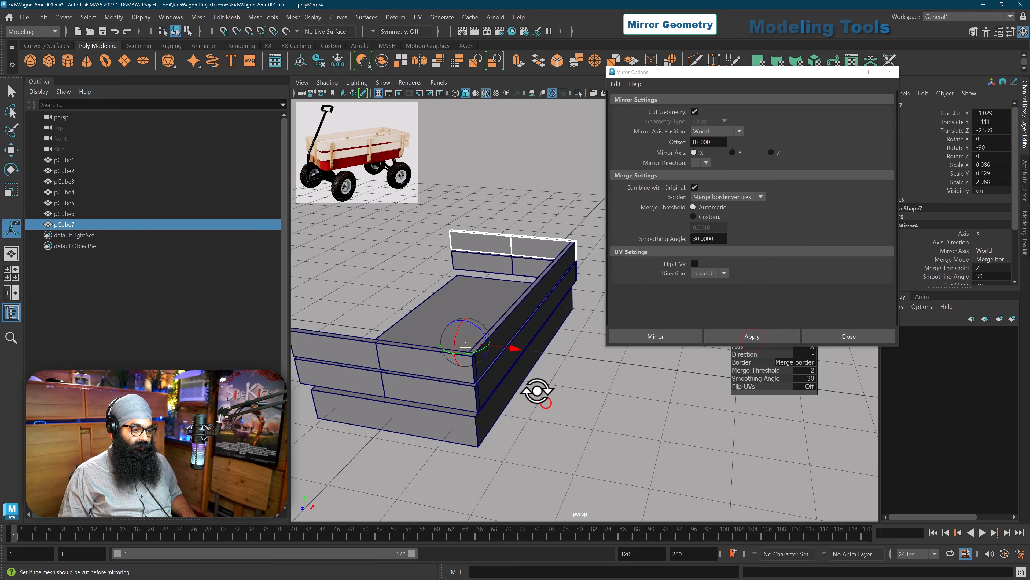
Mirror the upper and lower side planks across world X to the opposite side of the wagon bed, and deselect them.
left_click(518, 316)
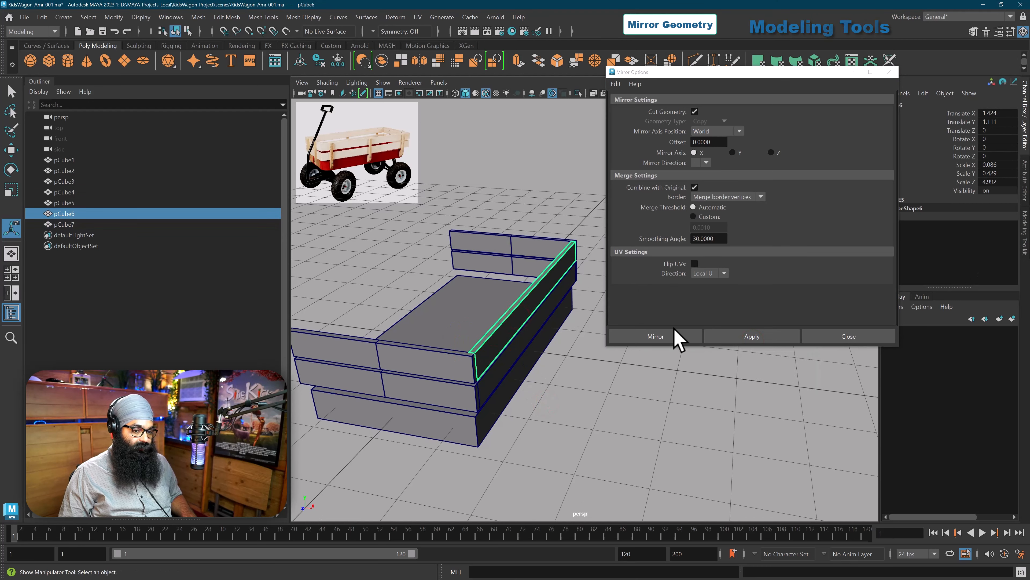
left_click(741, 338)
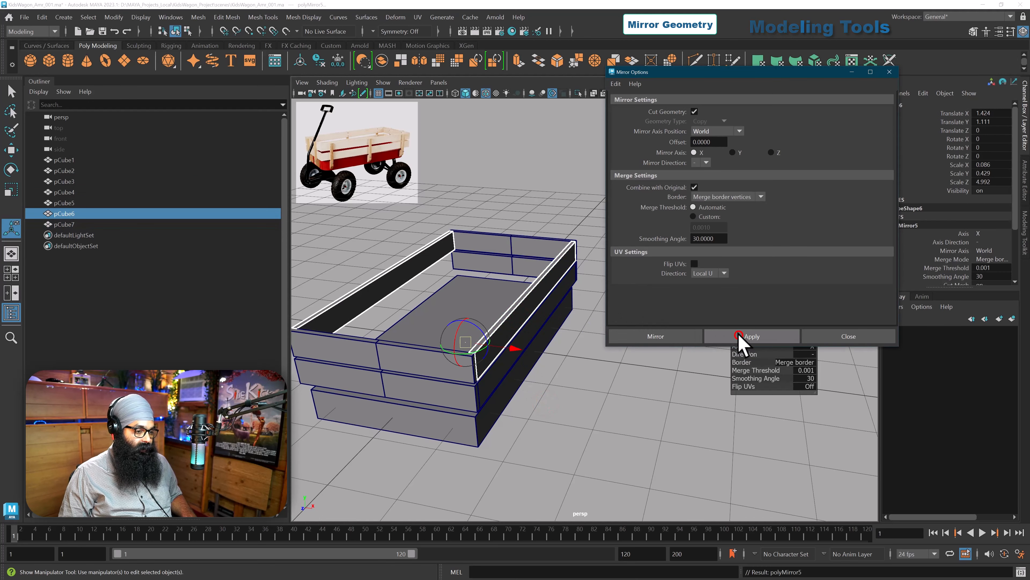
left_click(494, 377)
left_click(720, 340)
scroll(610, 390, "down", 2)
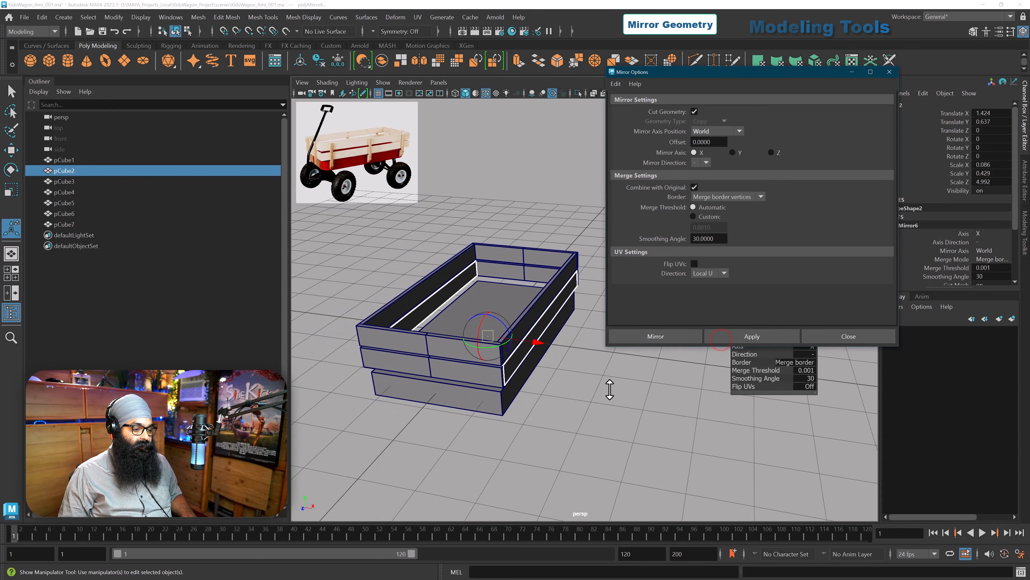
left_click(580, 403)
left_click_drag(580, 403, 623, 415, "alt")
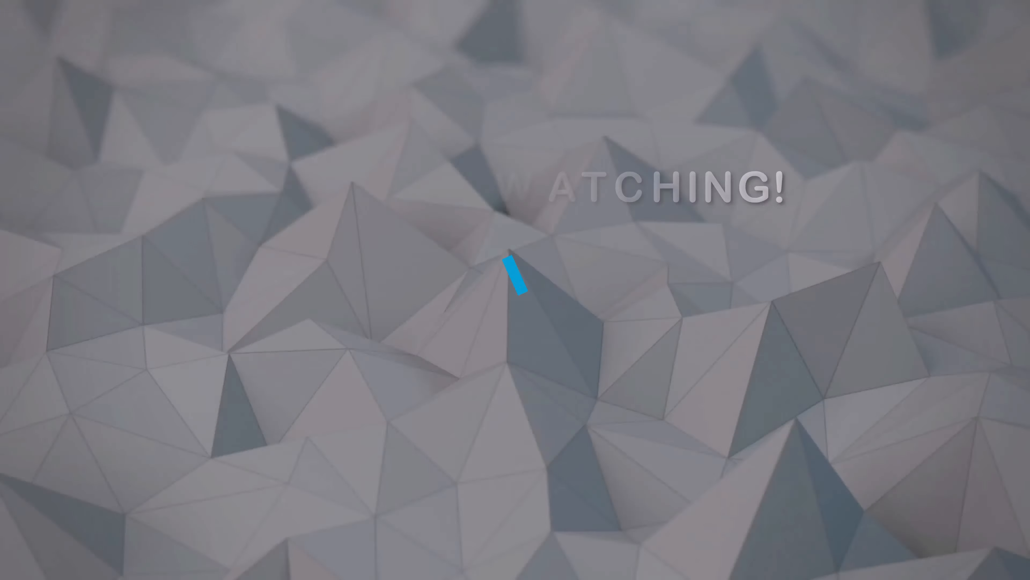